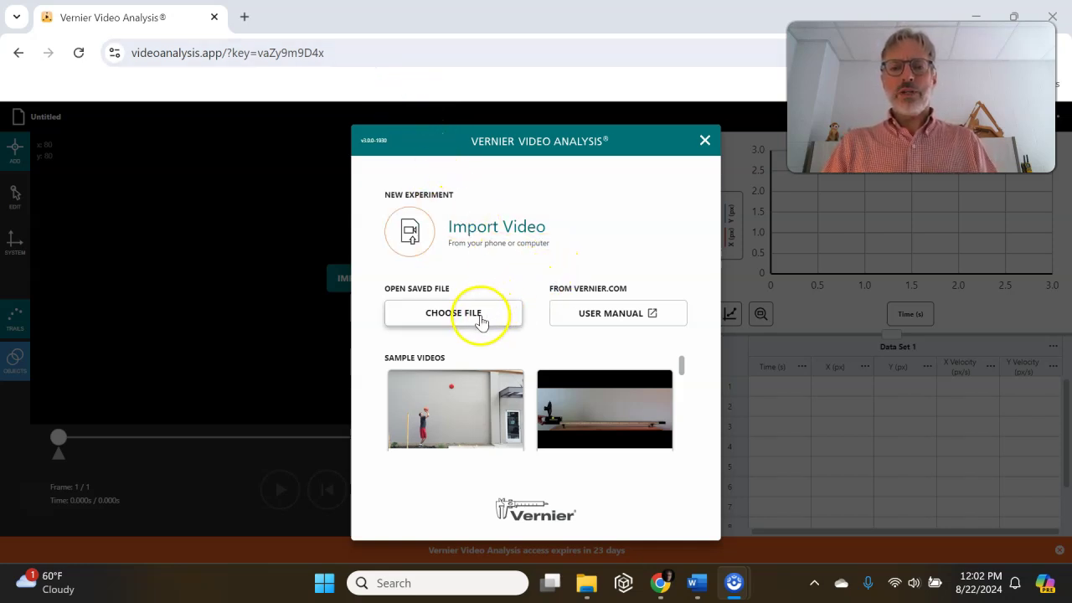
Open the basketball shot sample video from the welcome screen's Sample Videos
click(440, 408)
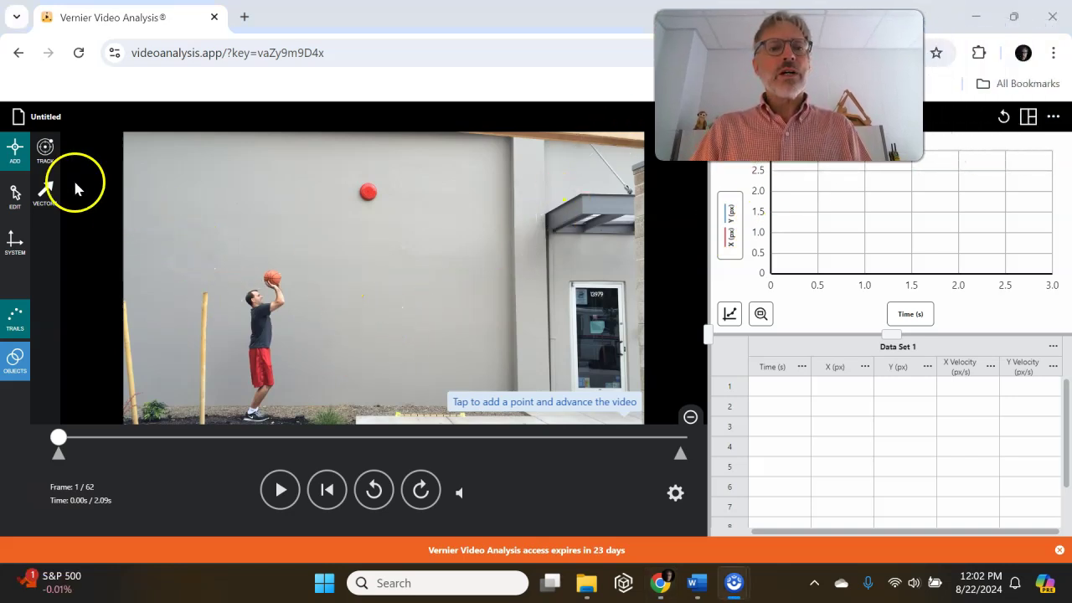
Stretch the scale line from the ball down to the ground and set it to 2 m
click(19, 245)
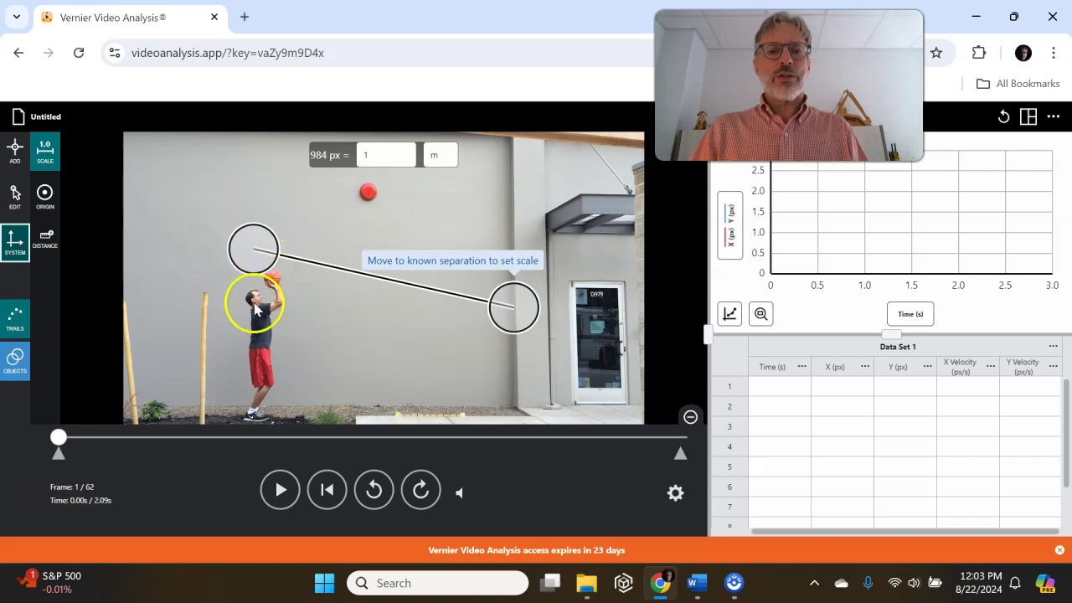
drag(254, 248, 260, 299)
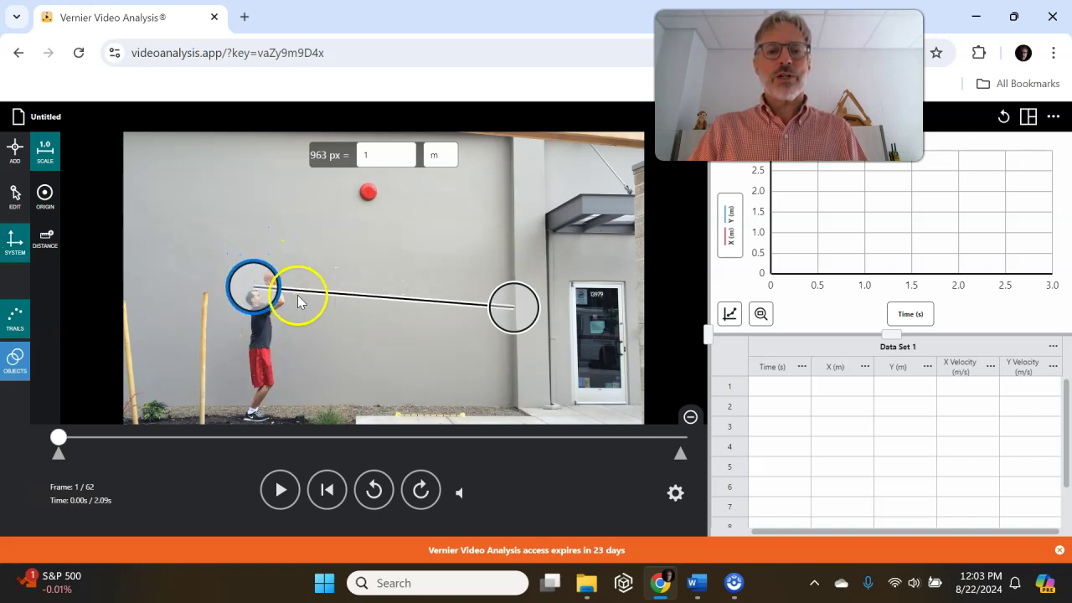
drag(522, 311, 265, 414)
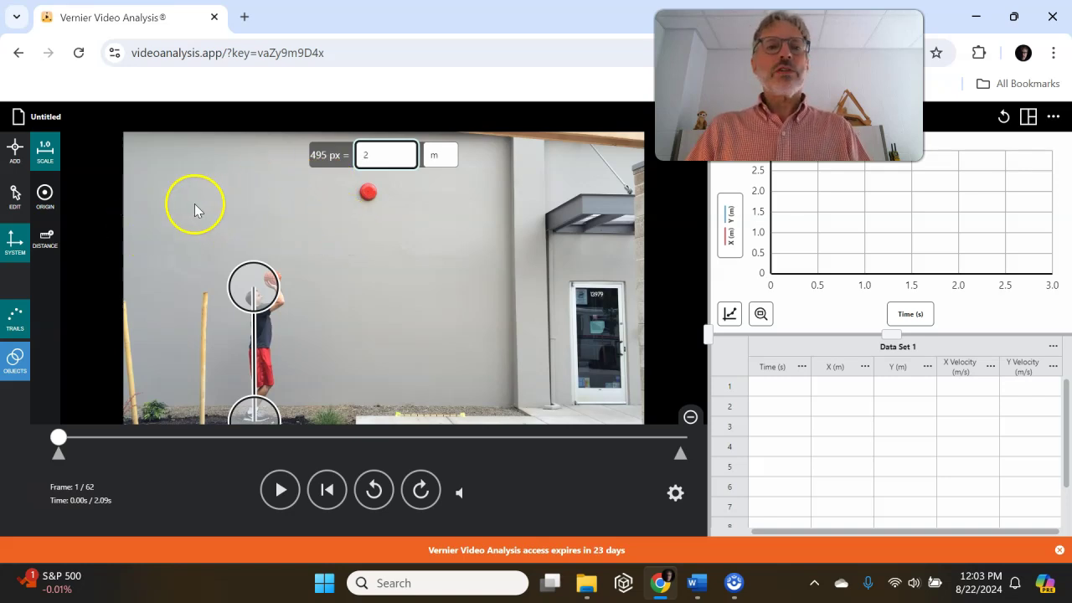
Place the origin on the basketball with horizontal axes, keeping Cartesian coordinates
click(45, 197)
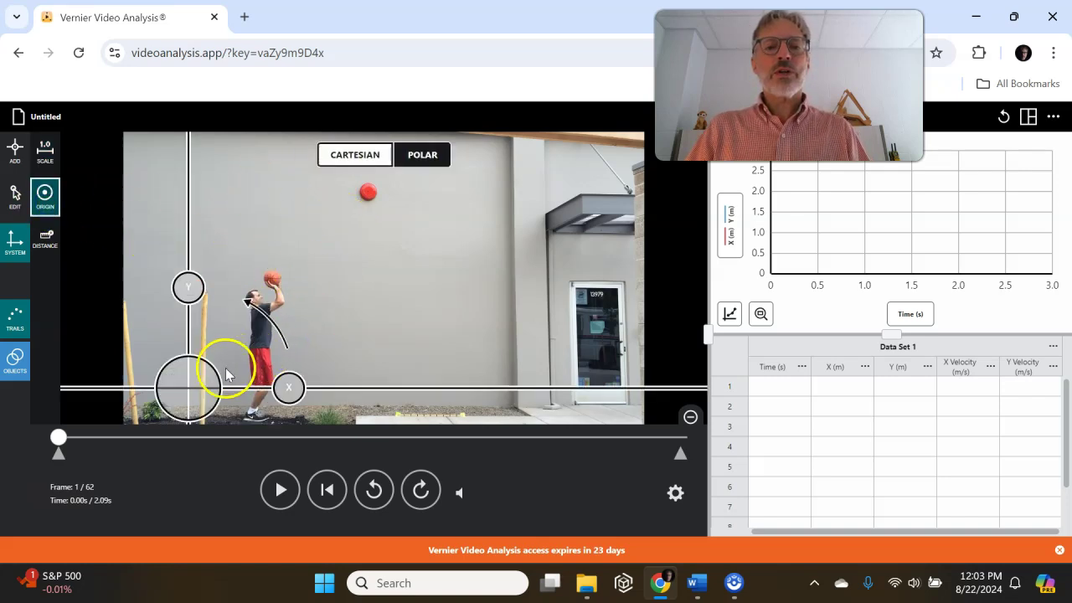
drag(207, 389, 288, 283)
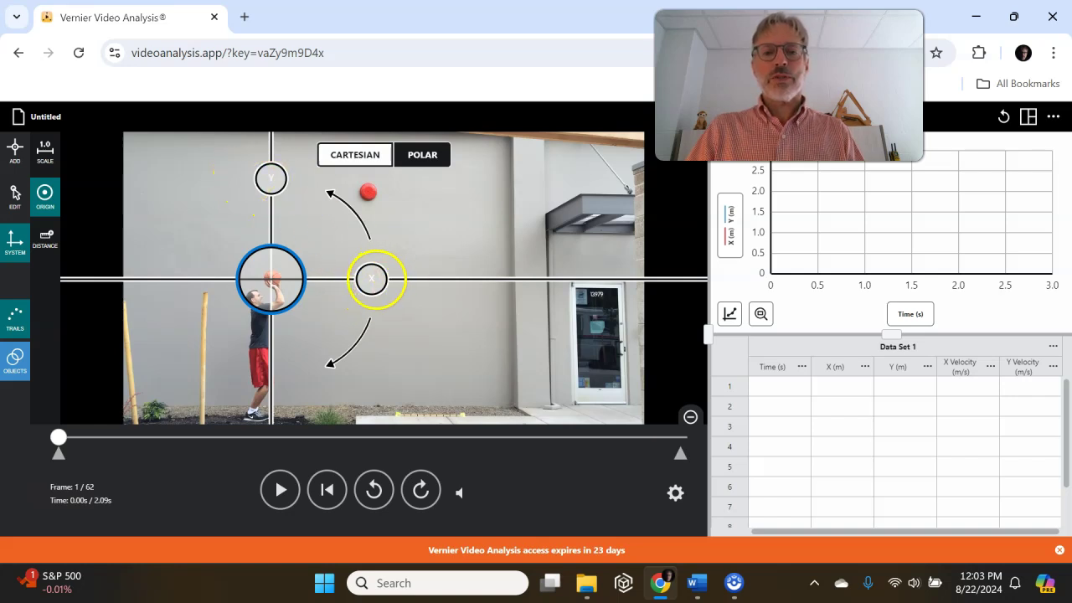
mouse_move(372, 279)
mouse_down()
mouse_move(363, 237)
mouse_move(358, 327)
mouse_move(369, 270)
mouse_move(372, 280)
mouse_up()
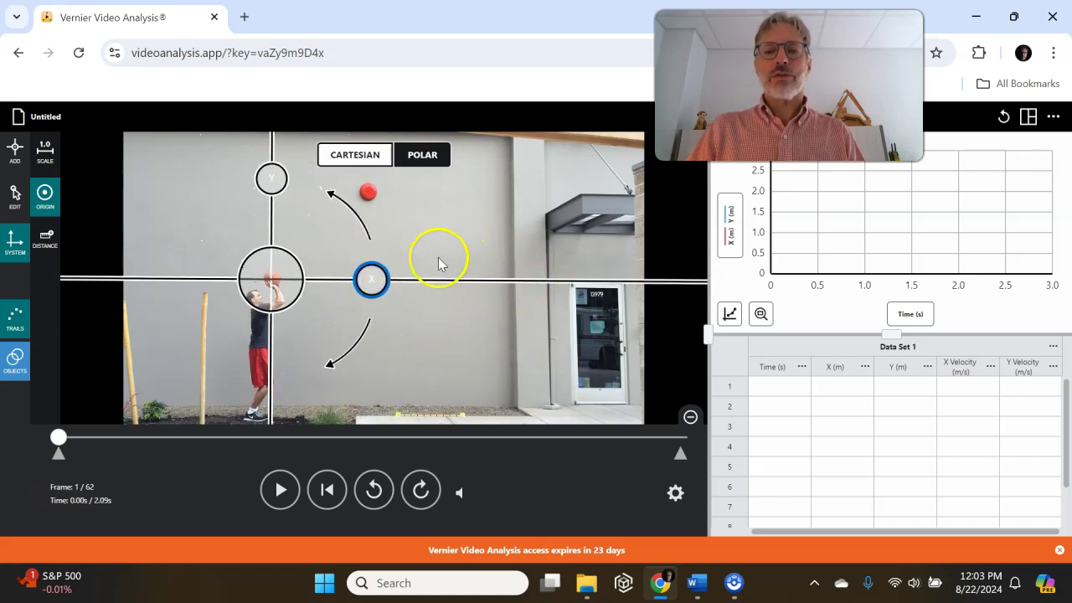
click(411, 162)
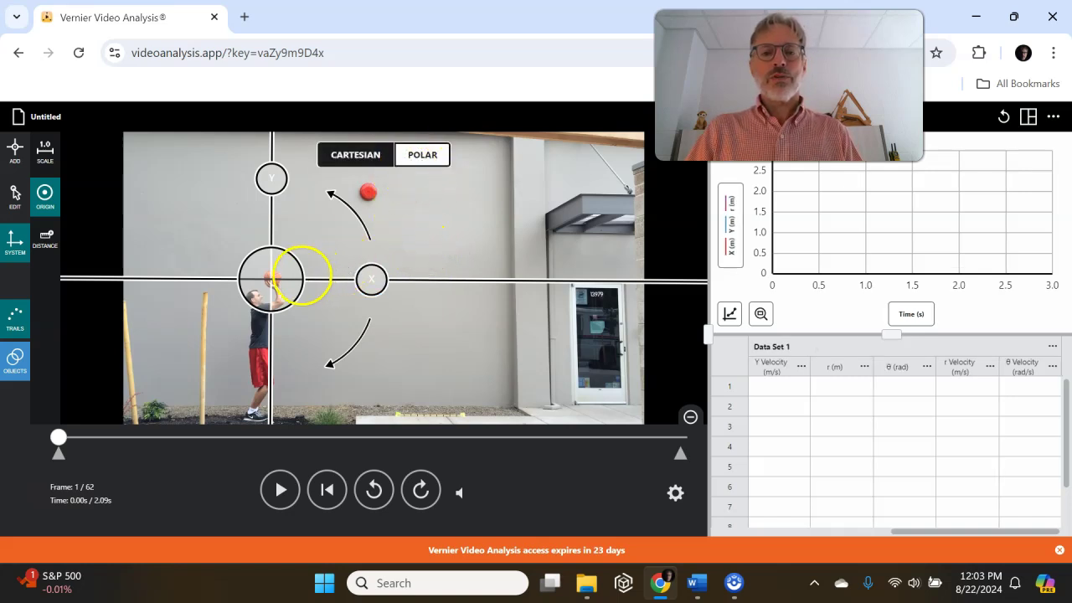
click(372, 155)
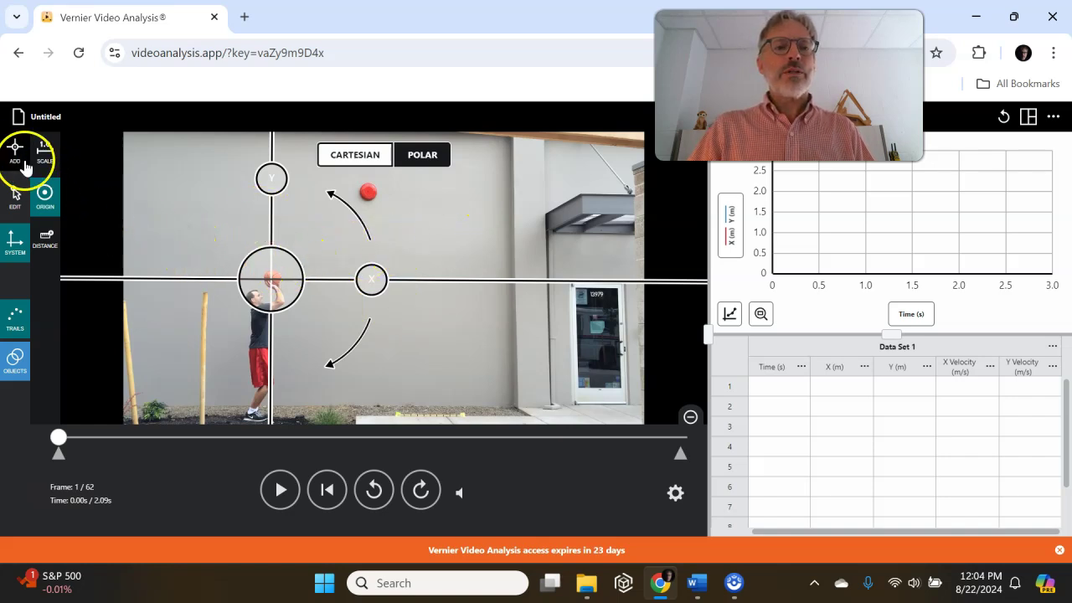
Set the tracking target on the basketball and autotrack its arc through frame 50
click(16, 155)
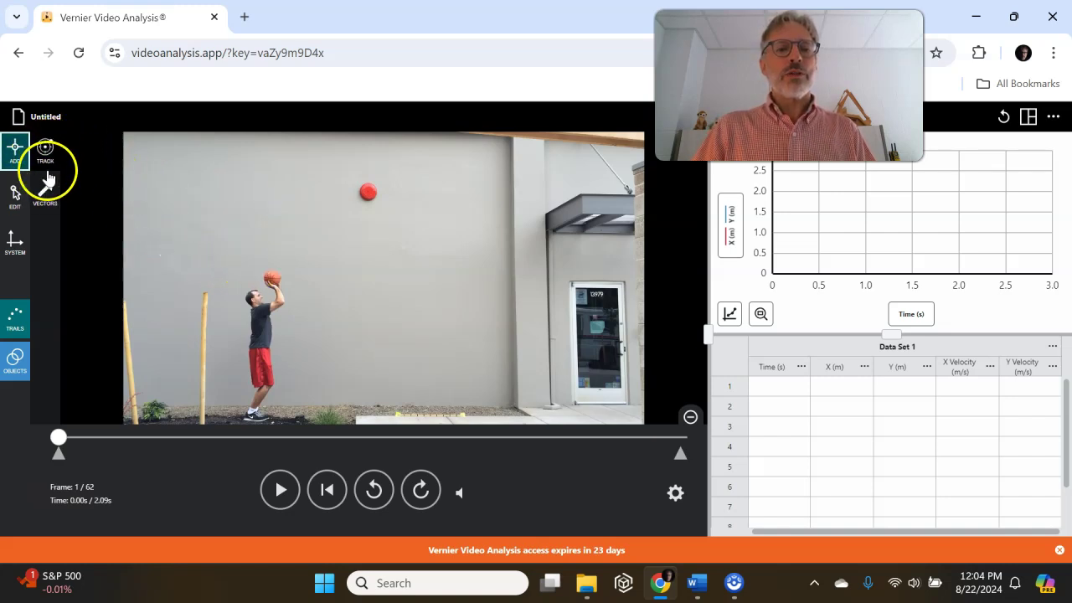
click(46, 155)
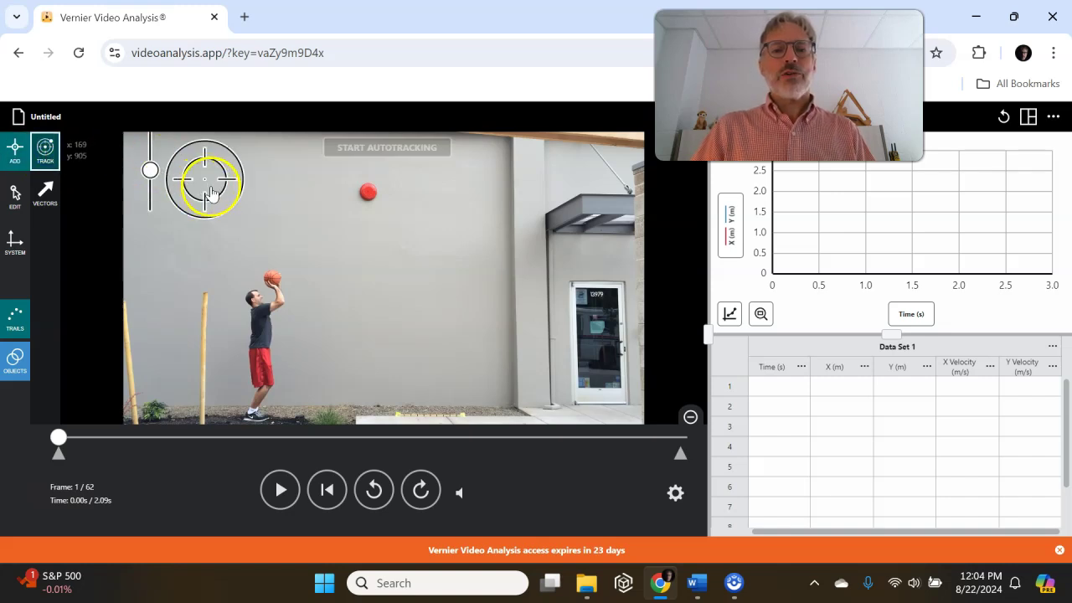
drag(209, 193, 278, 289)
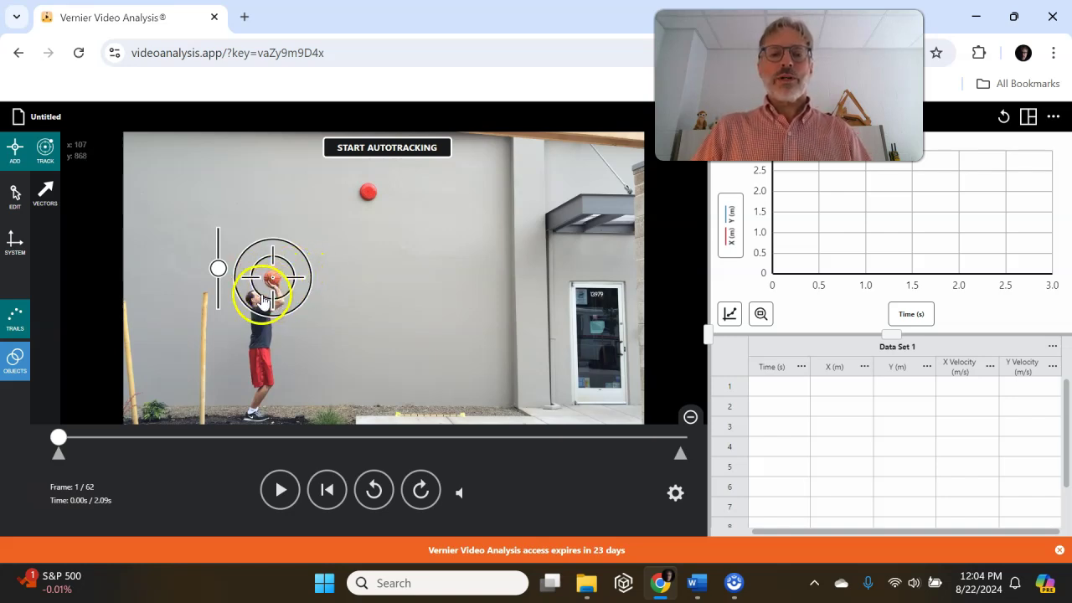
click(220, 269)
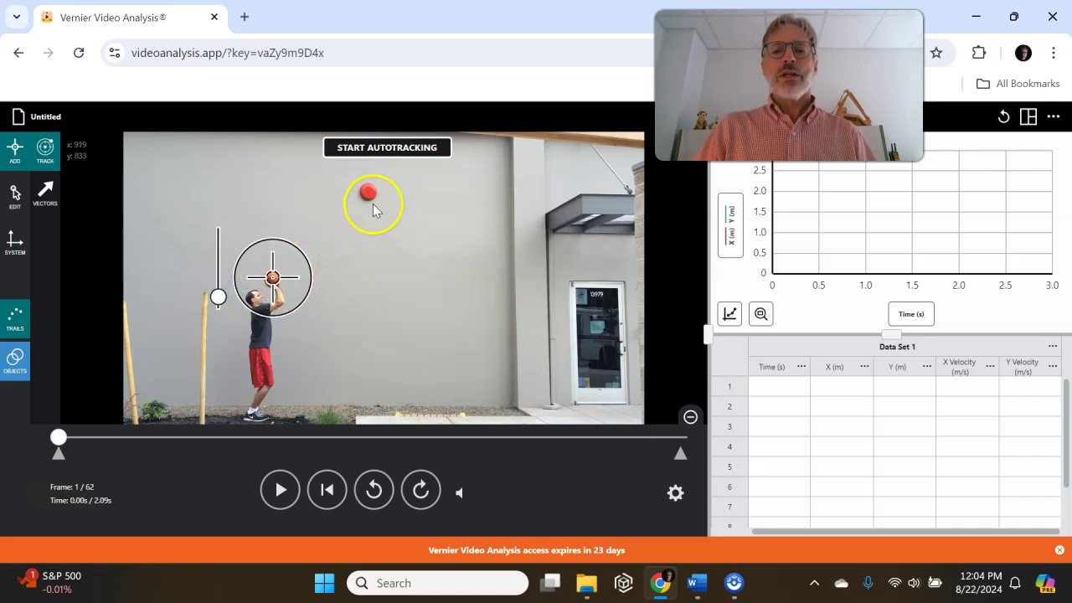
click(388, 148)
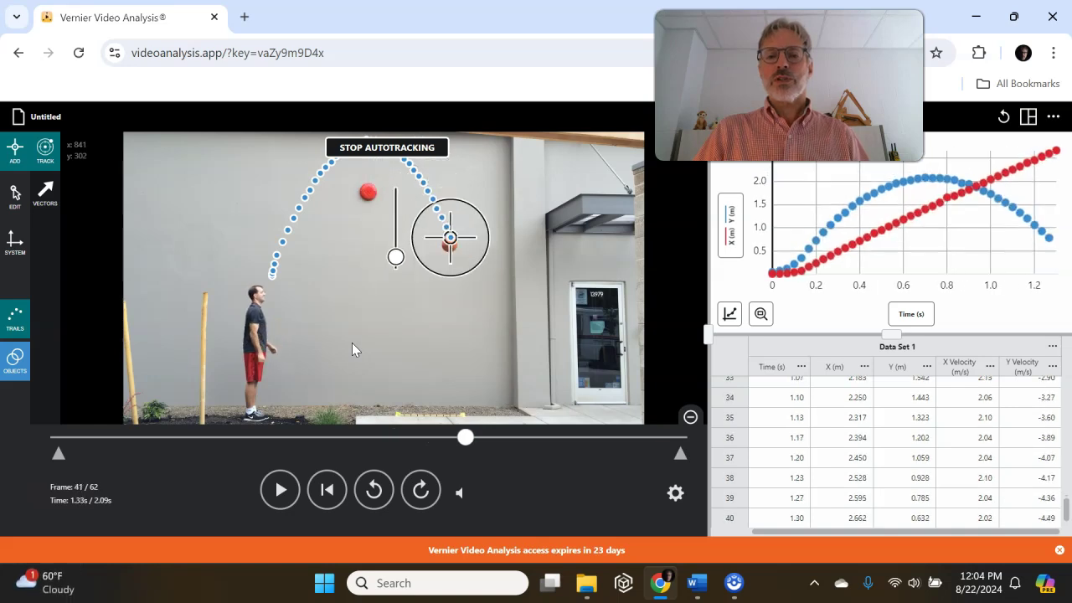
click(411, 266)
click(370, 157)
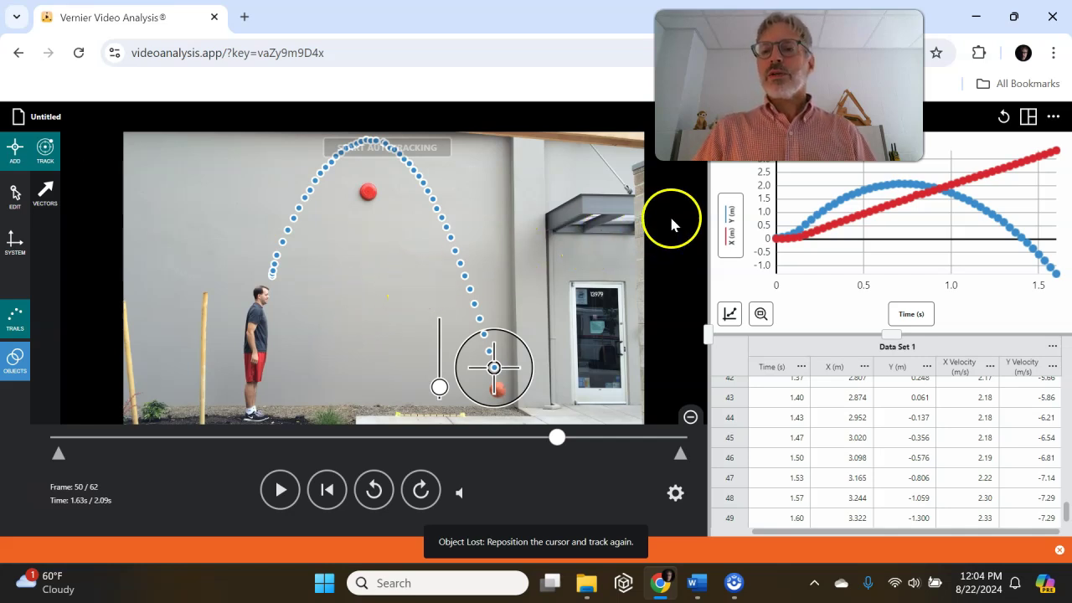
drag(792, 134, 146, 158)
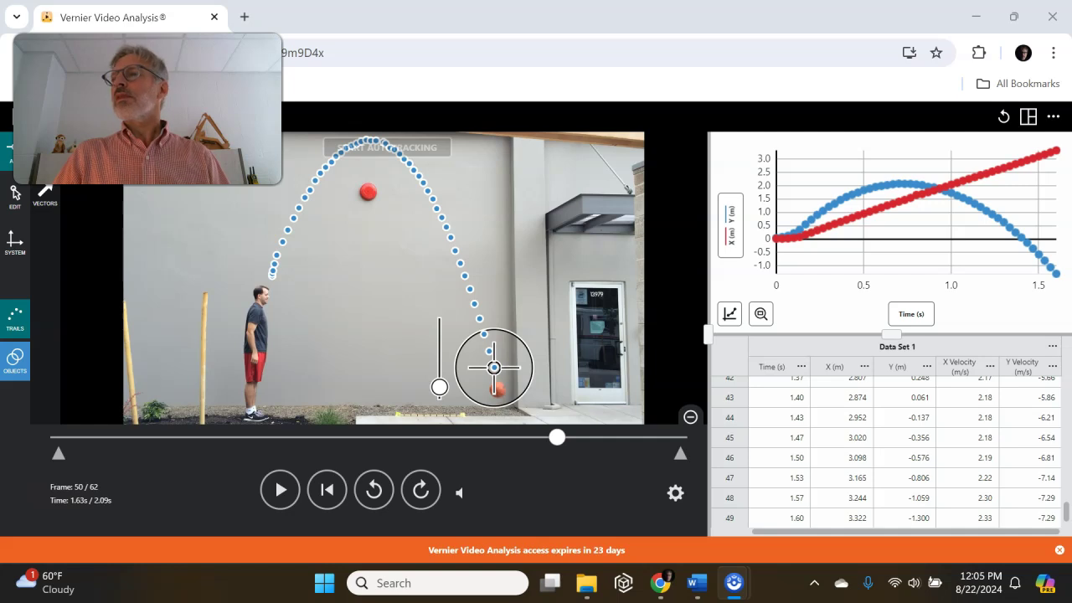
Switch the graph to plot X and Y Velocity instead of X and Y position
click(729, 230)
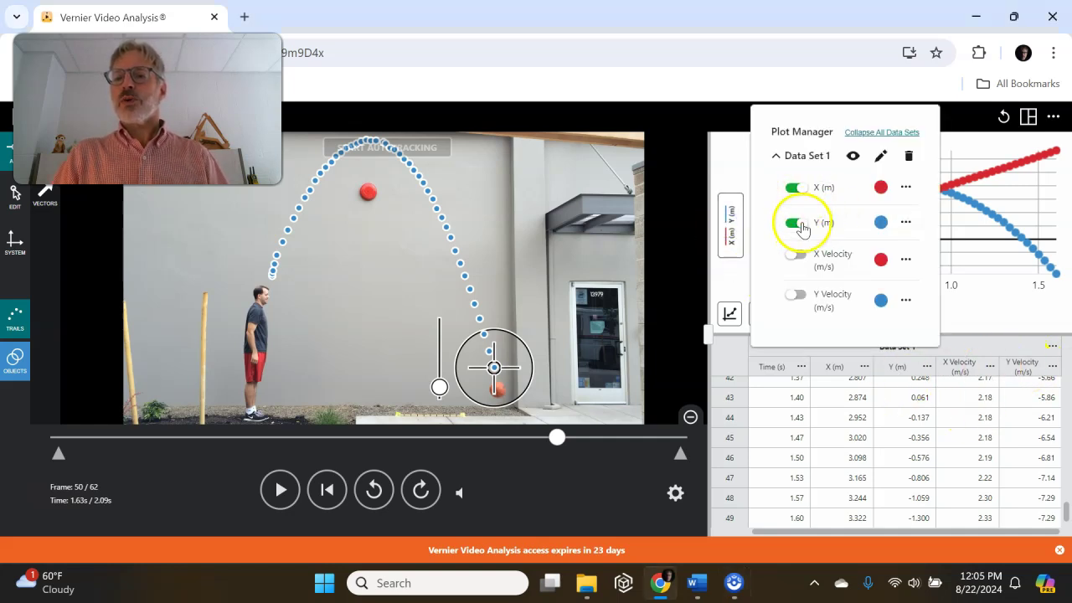
click(796, 256)
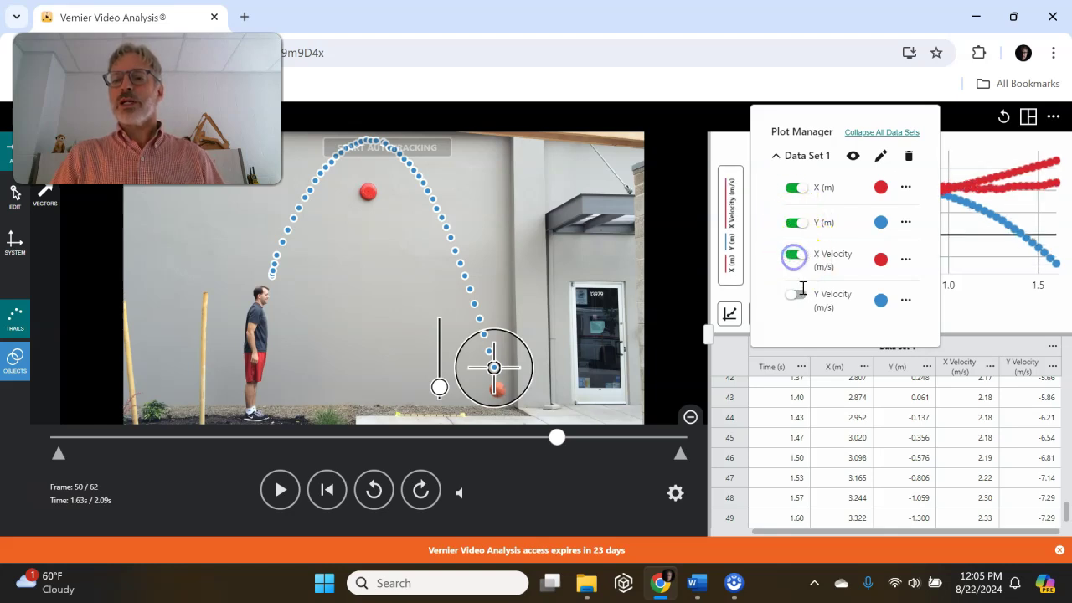
click(794, 294)
click(797, 223)
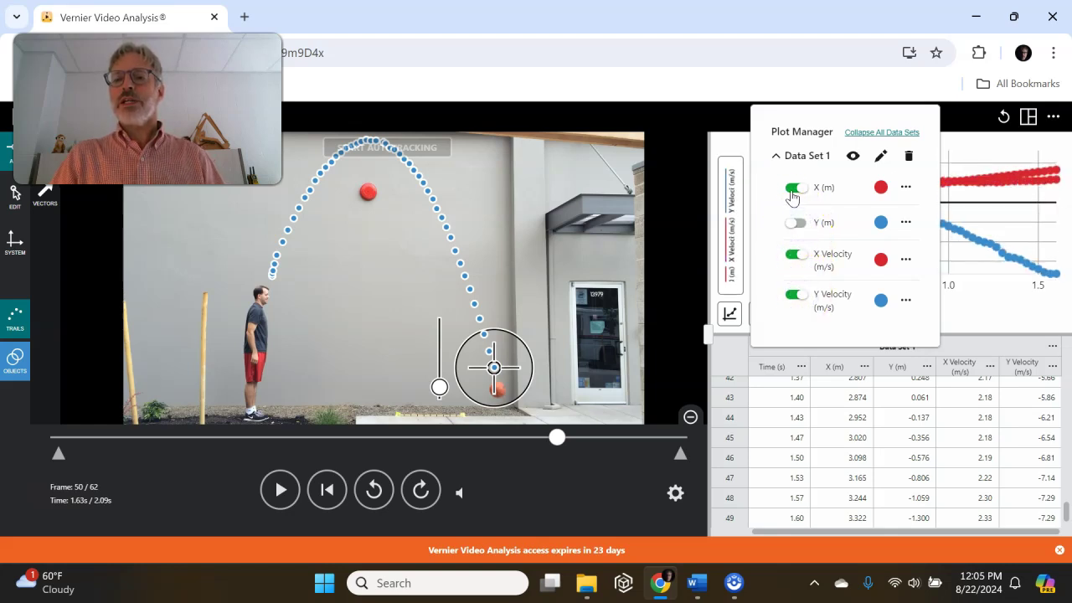
click(793, 190)
click(729, 362)
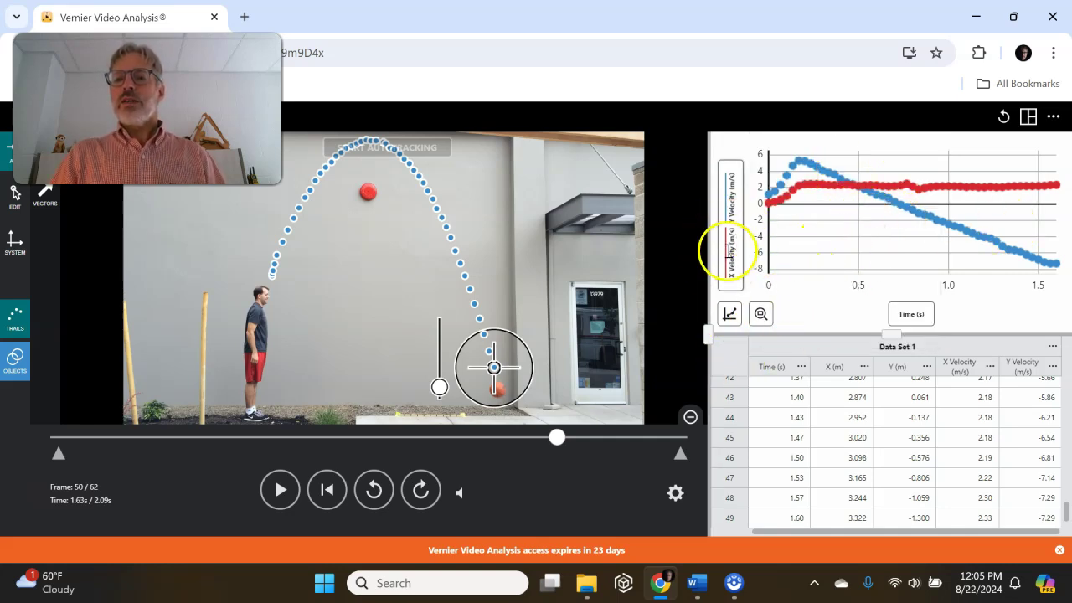
Set the graph to plot only Y (m) against time, hiding X and both velocities
click(730, 247)
click(798, 190)
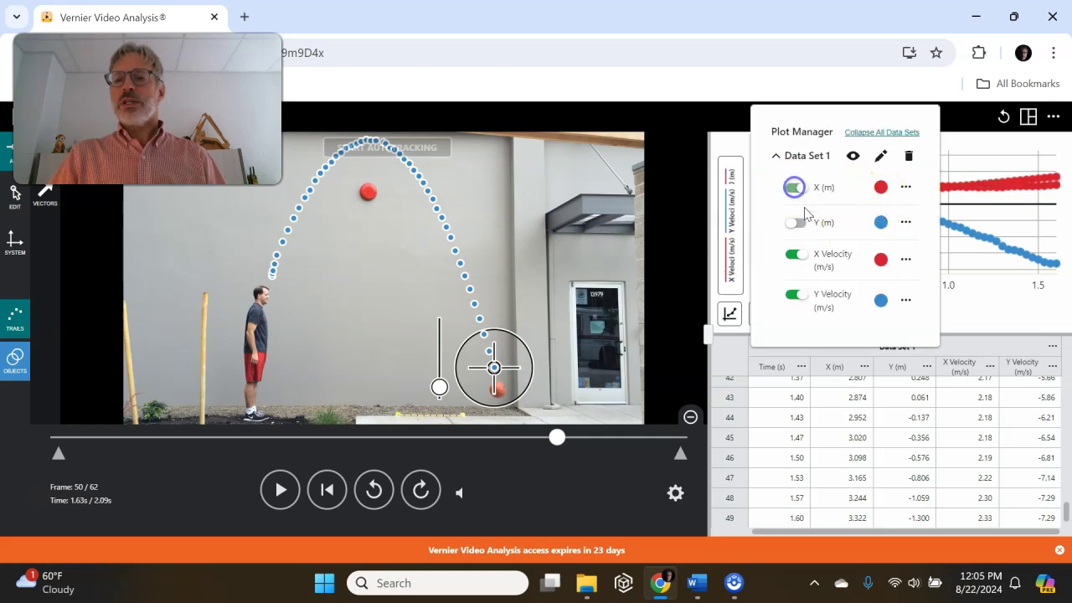
click(798, 223)
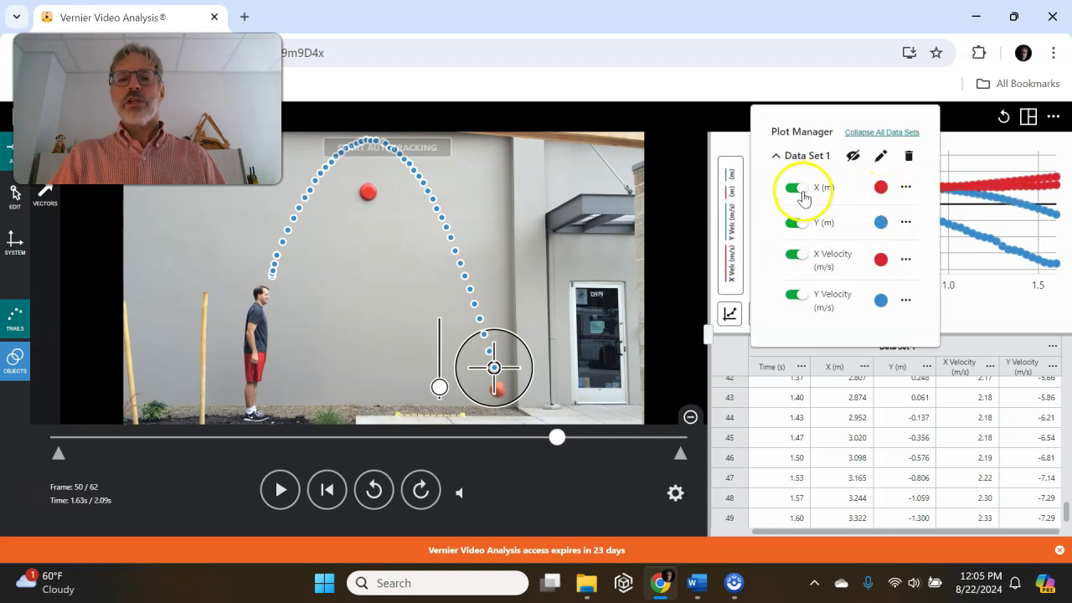
click(794, 189)
click(801, 261)
click(796, 297)
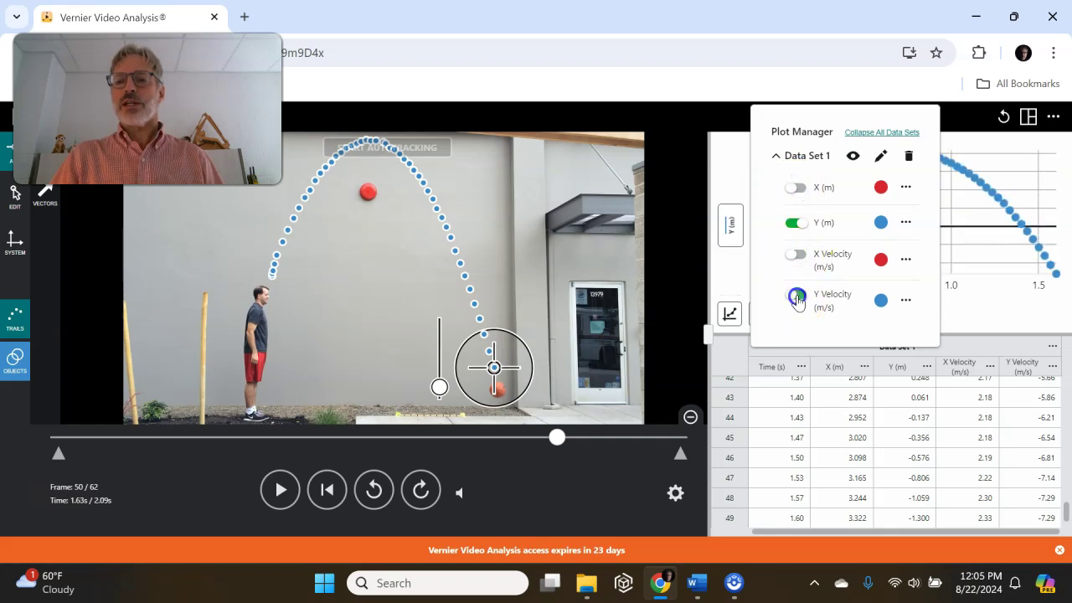
click(730, 172)
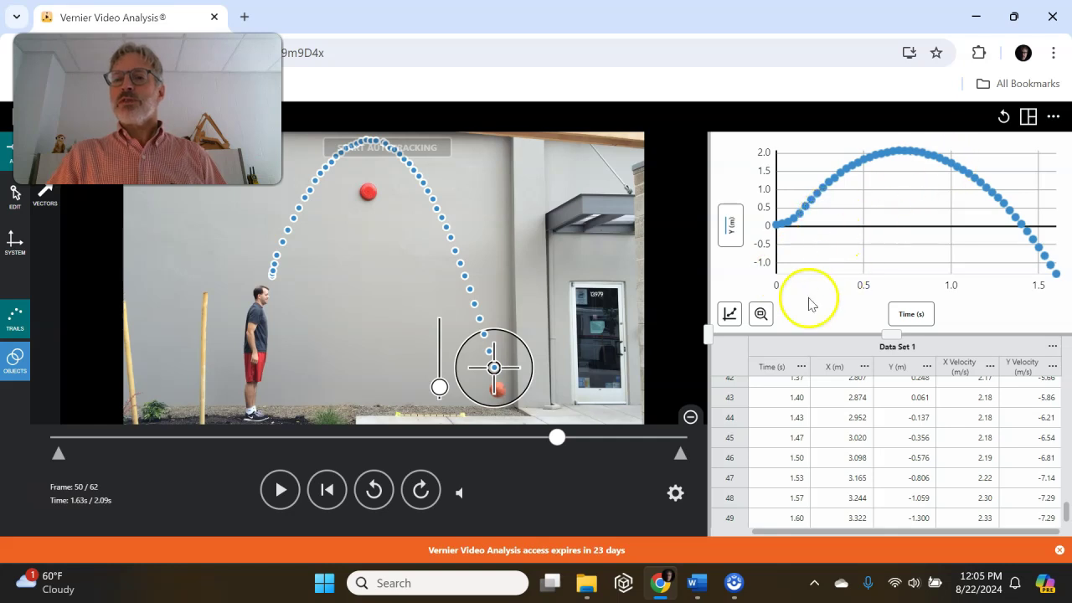
Apply a quadratic curve fit (a = -4.368, b = 6.362, c = -0.2723) and collapse its details box
click(729, 315)
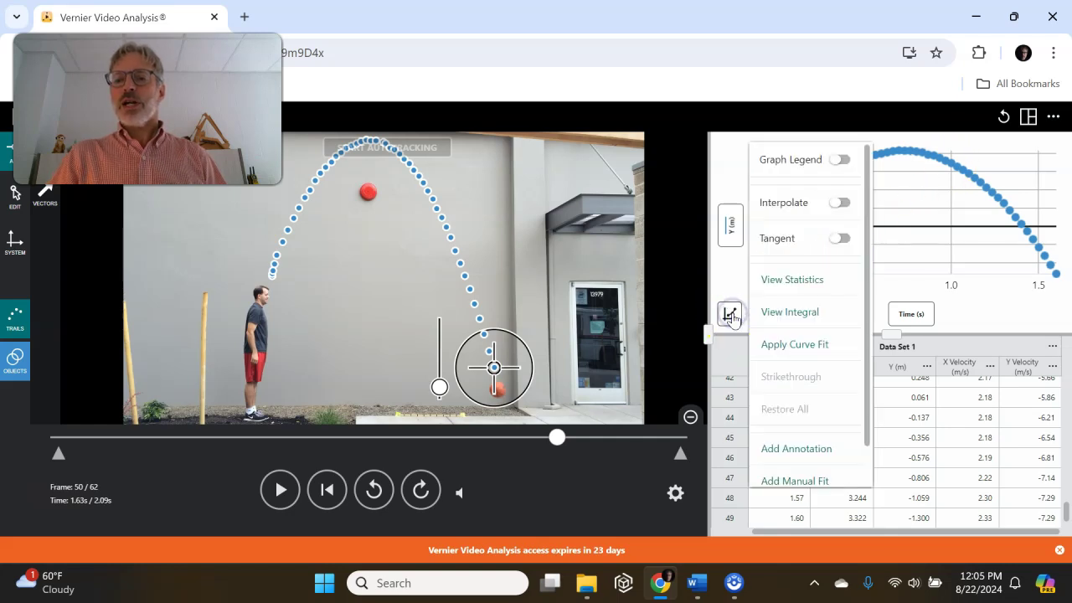
click(779, 344)
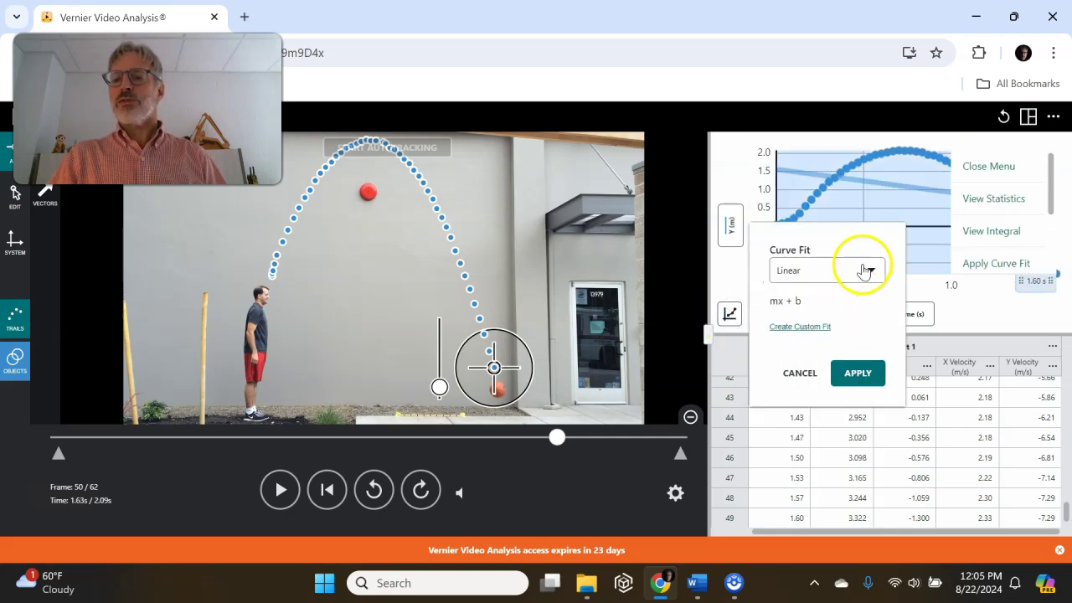
click(871, 274)
click(821, 310)
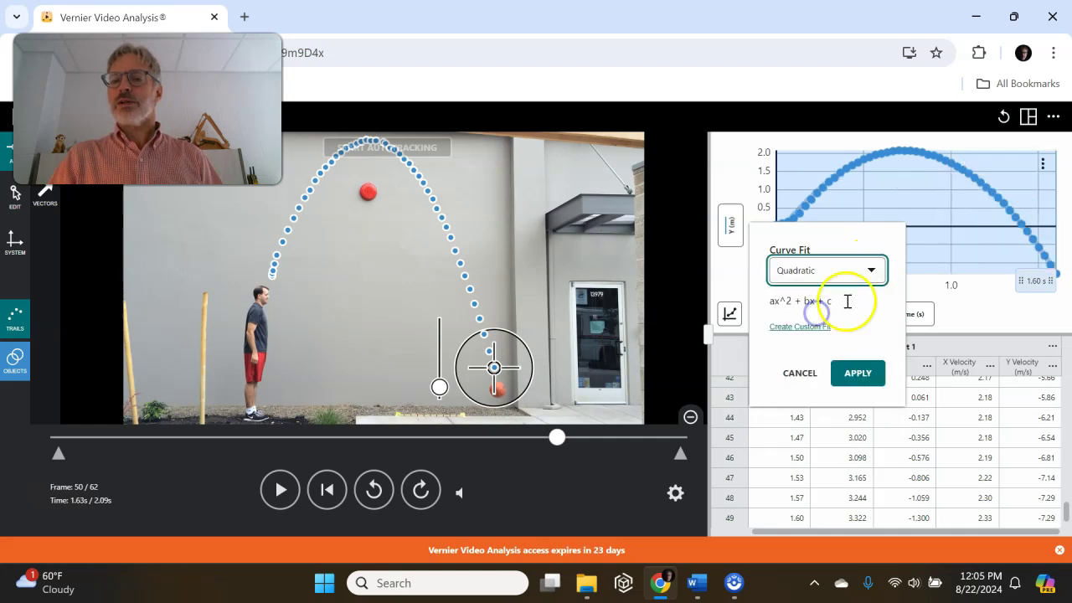
click(861, 370)
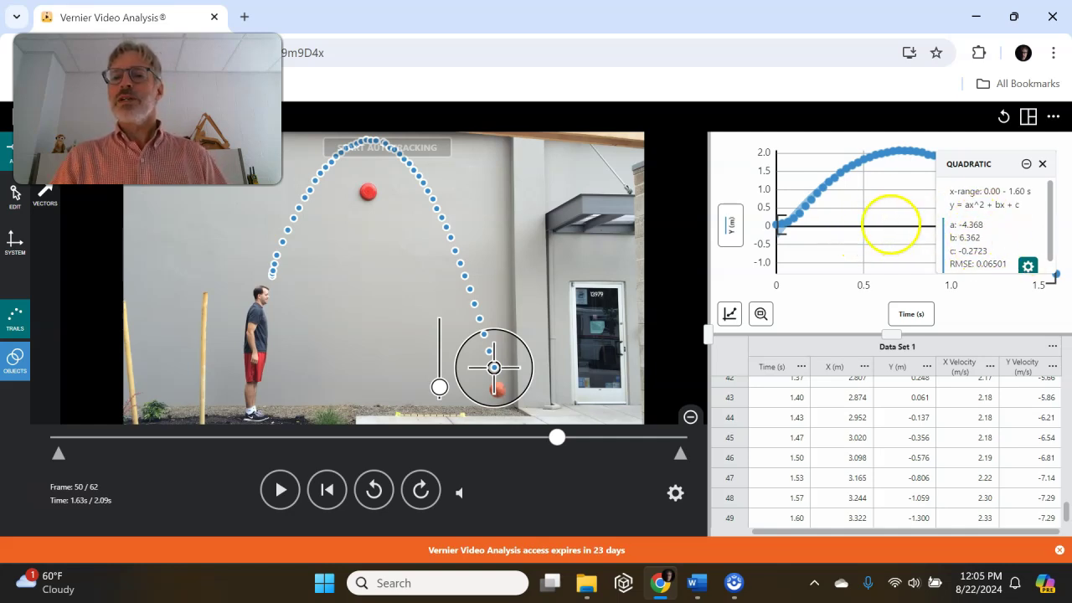
click(1027, 165)
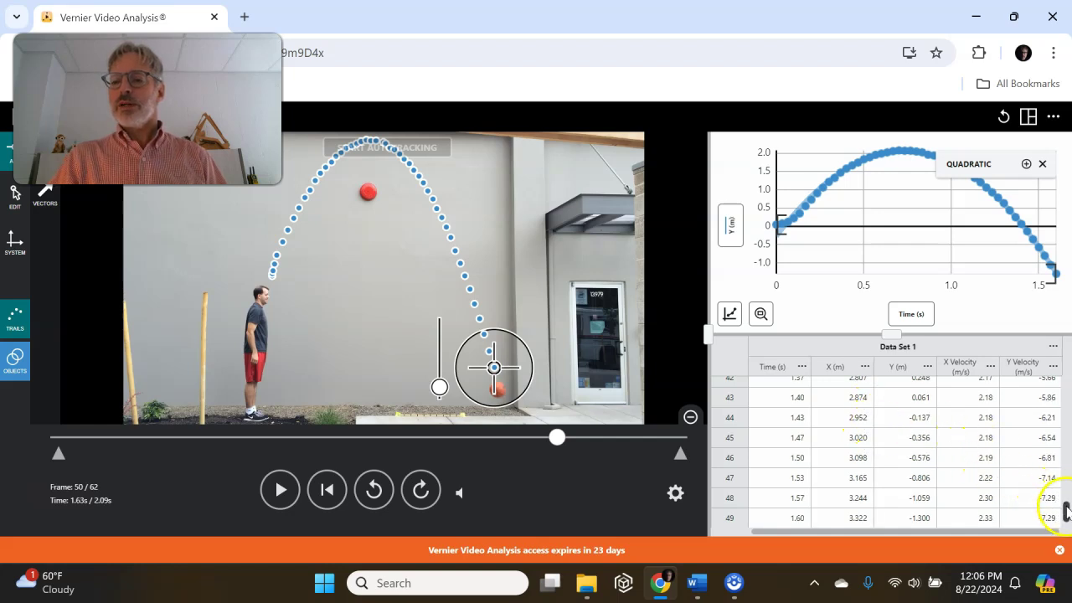
Strike out data rows 1–3 and expand the refitted quadratic (a=-4.53, b=6.679, c=-0.4028)
drag(1067, 511, 1060, 343)
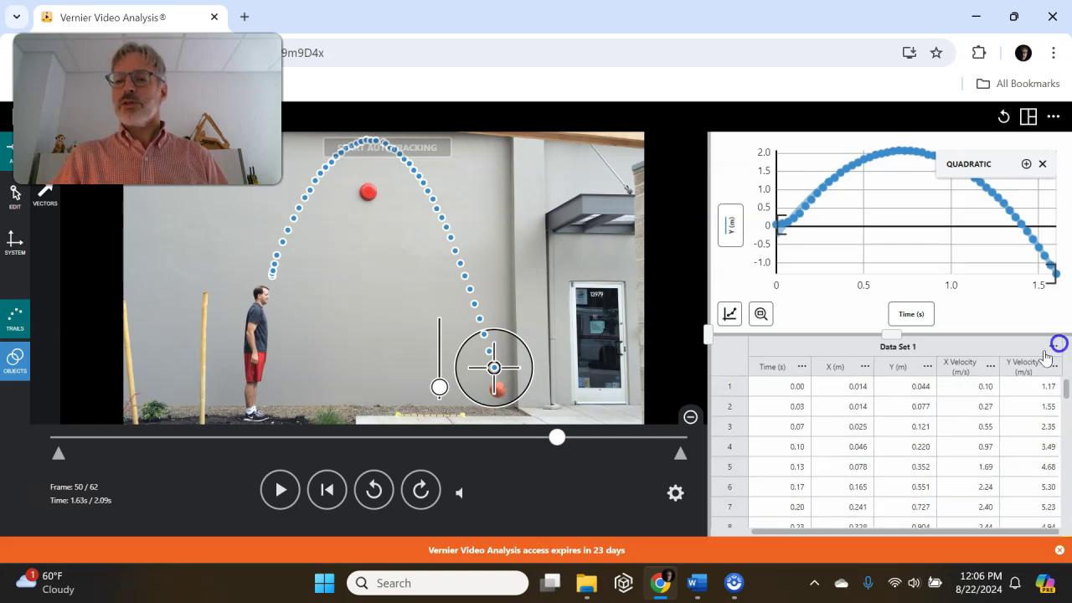
right_click(726, 387)
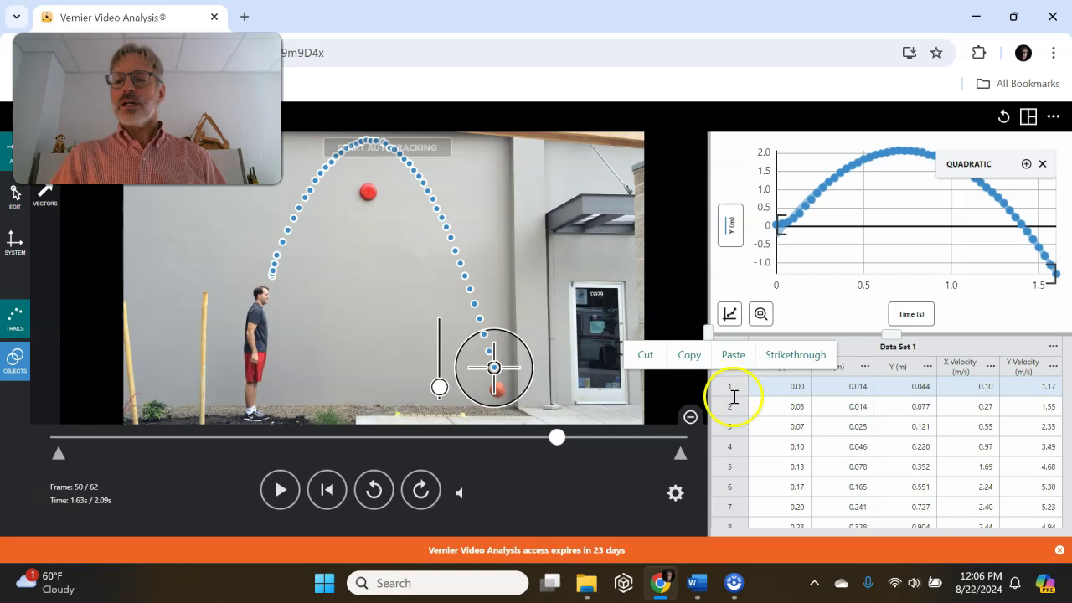
click(734, 403)
right_click(731, 386)
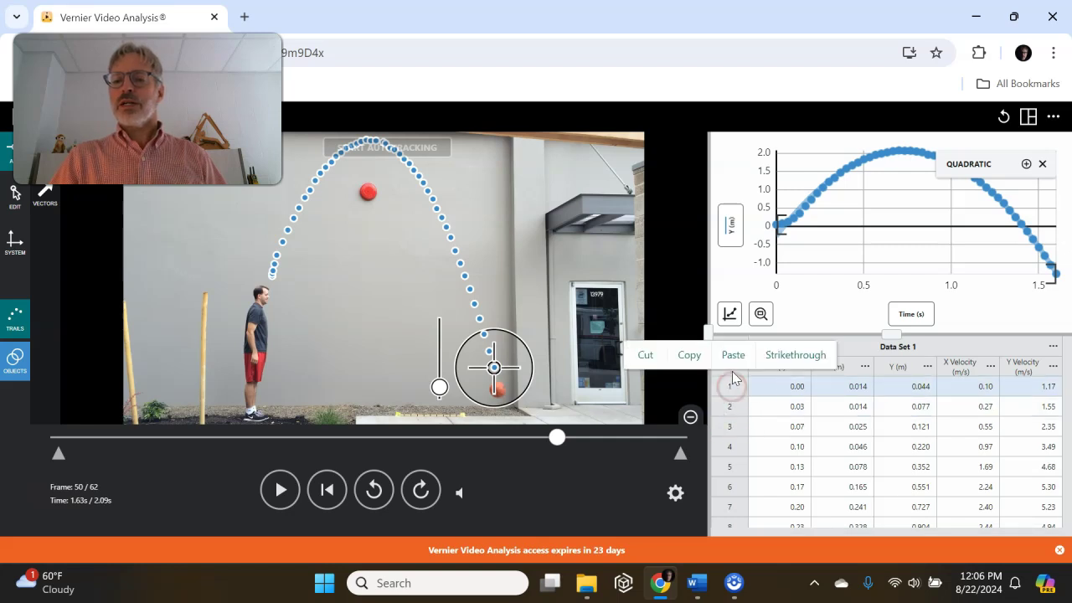
click(795, 356)
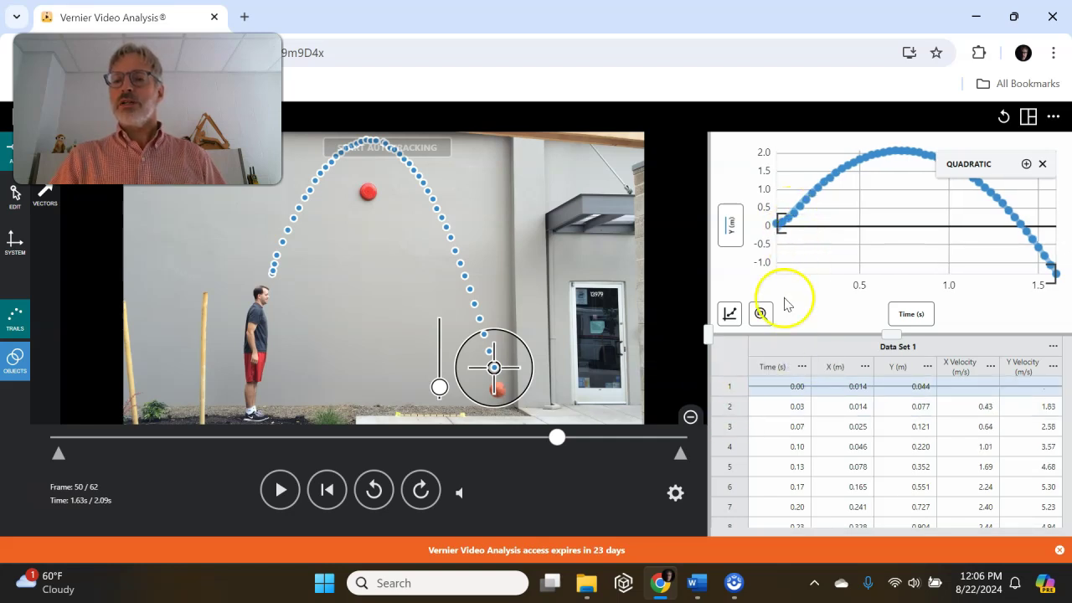
click(728, 409)
right_click(737, 407)
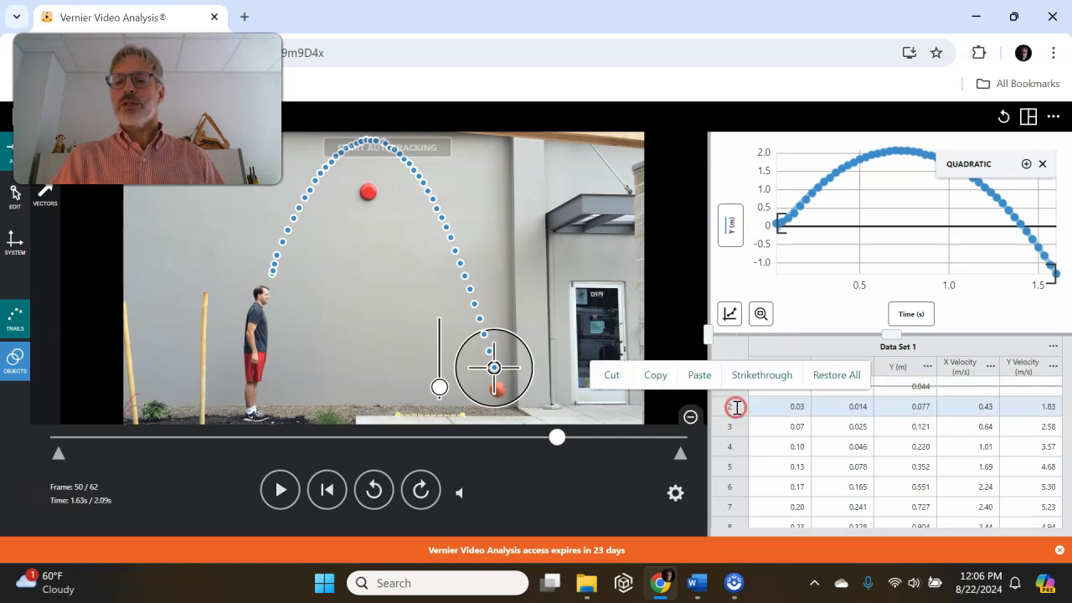
click(772, 375)
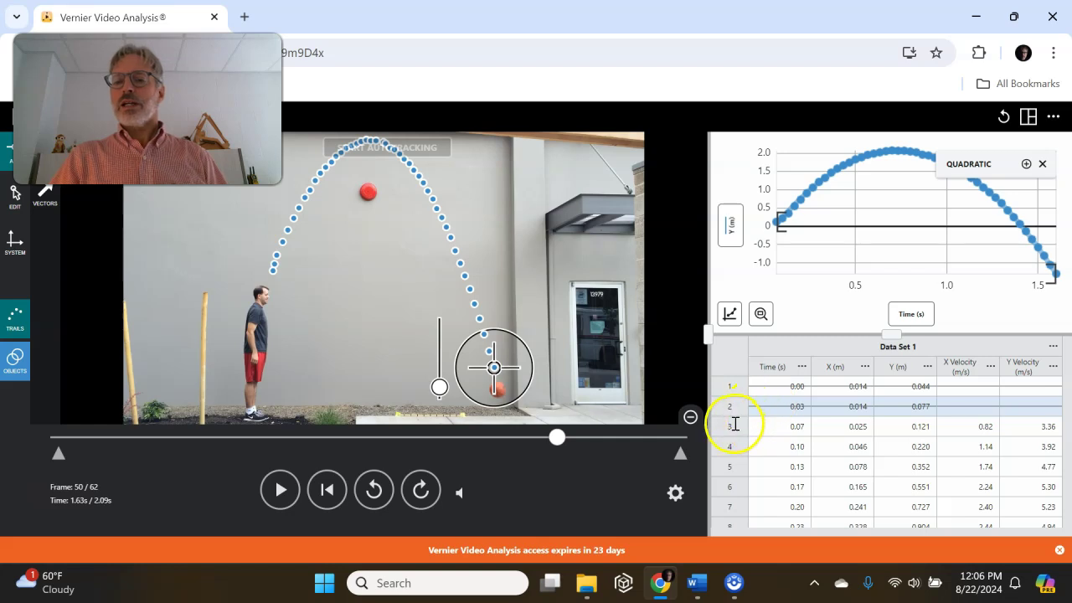
right_click(735, 425)
click(746, 394)
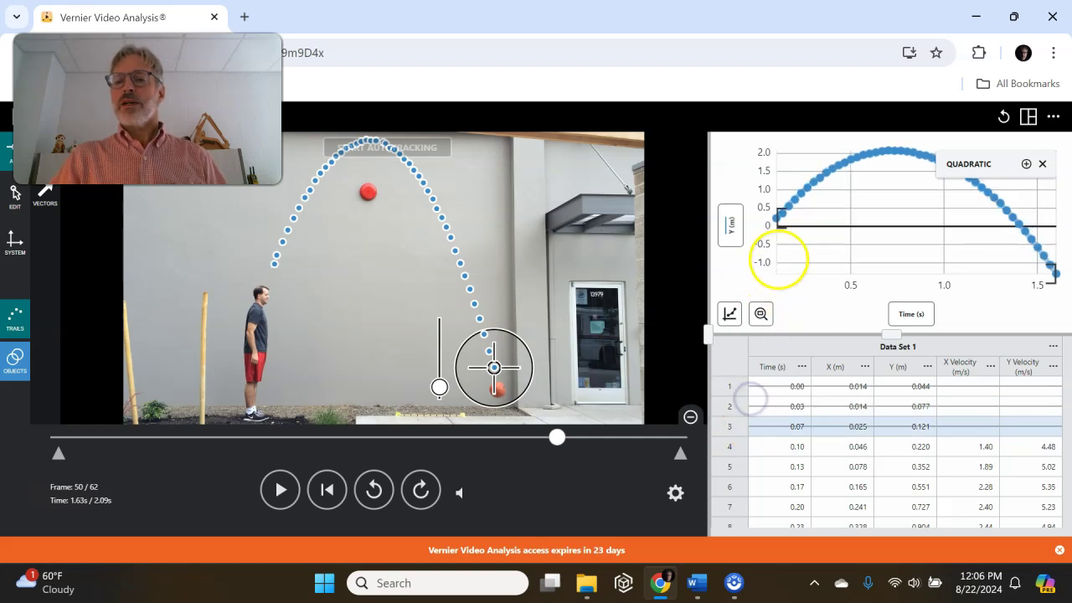
click(1027, 166)
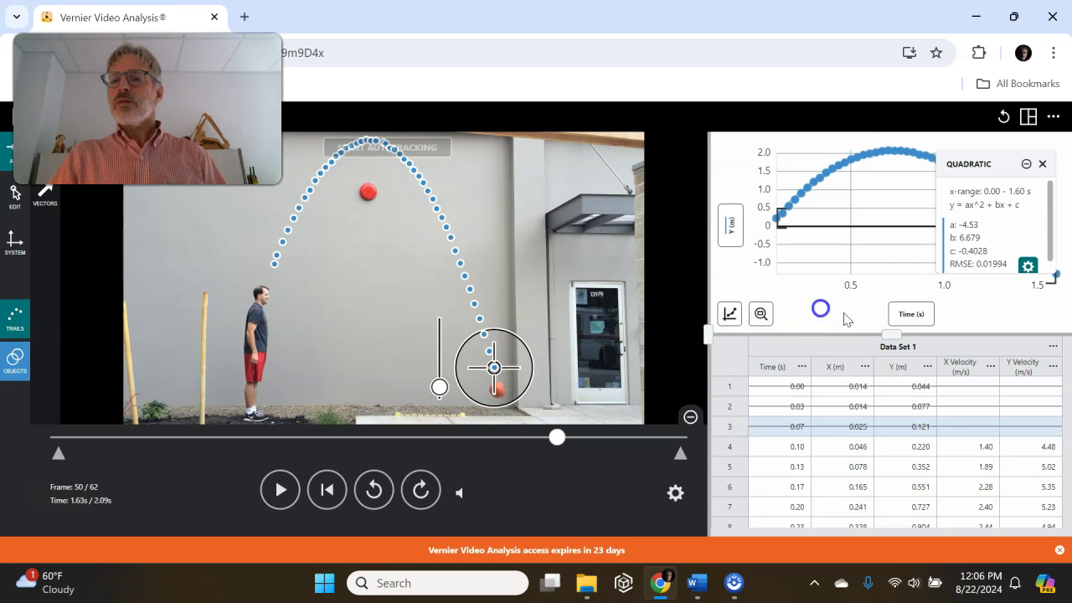
Resize the video, graph and table panels and remove the quadratic fit from the graph
drag(708, 336, 604, 342)
drag(841, 334, 838, 384)
click(1040, 164)
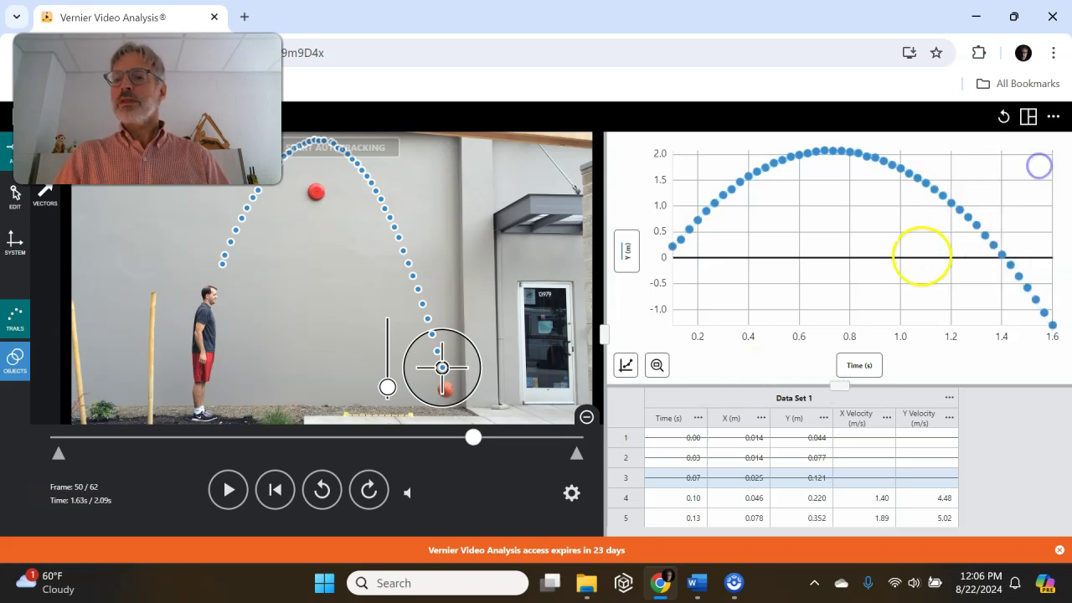
drag(605, 335, 741, 311)
drag(907, 385, 906, 348)
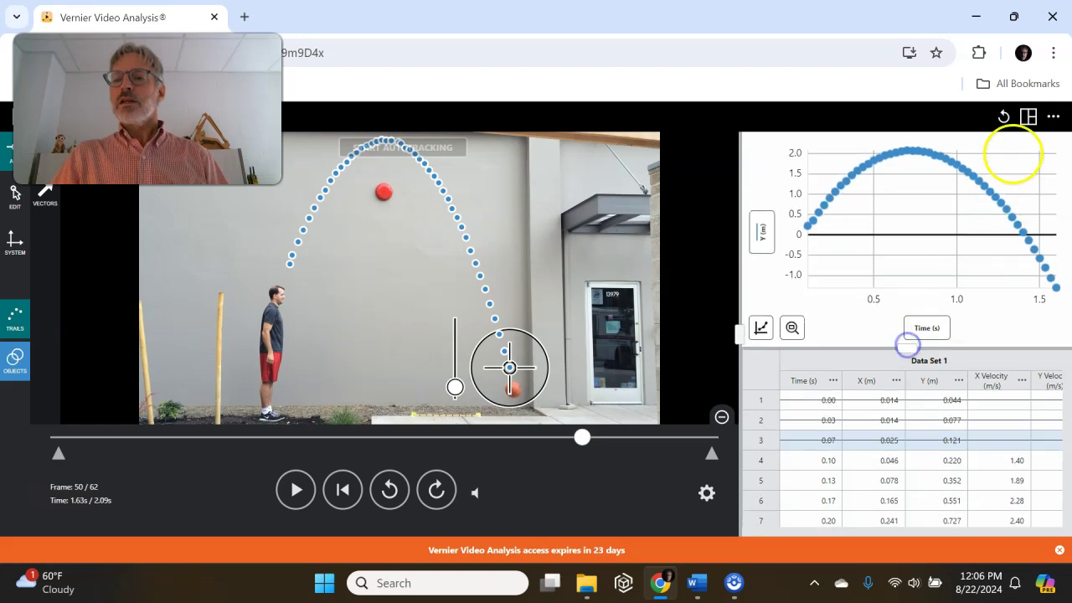
Hide the data table and graph in View Options, then show both again
click(1029, 119)
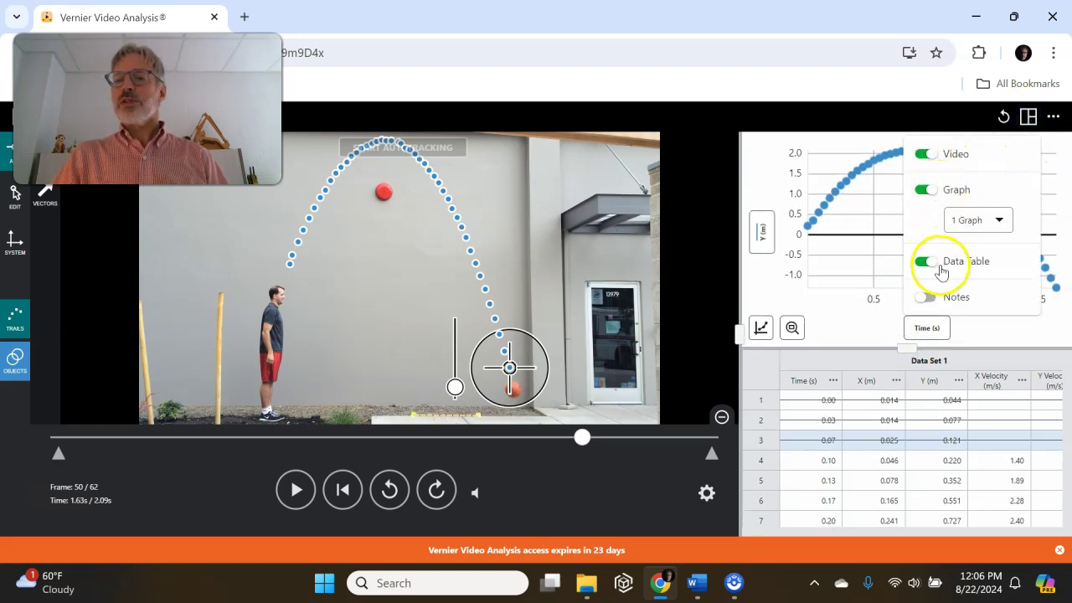
click(927, 261)
click(927, 190)
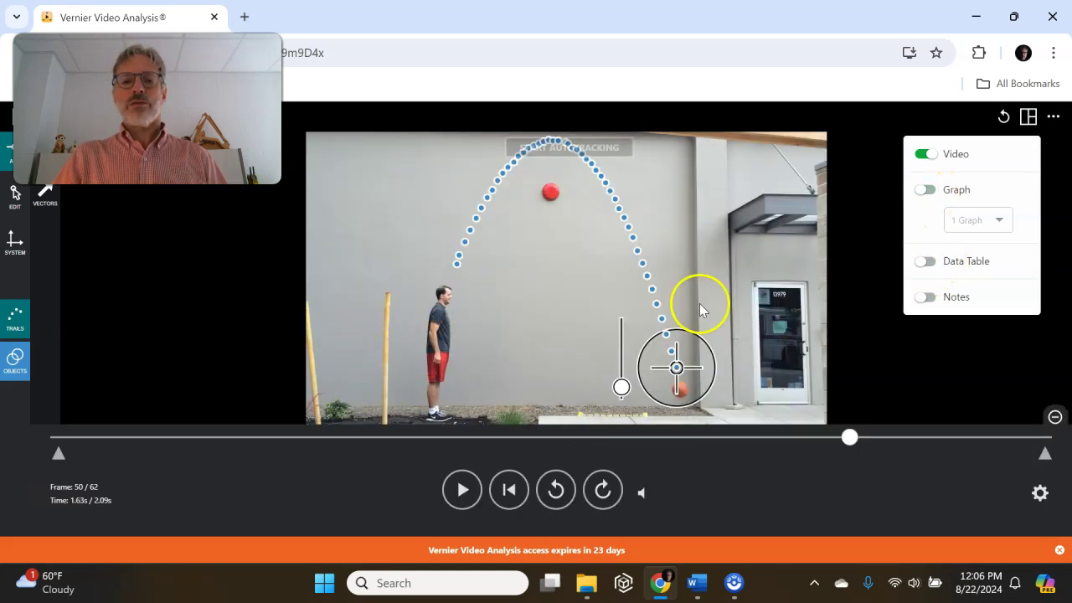
click(925, 190)
click(930, 263)
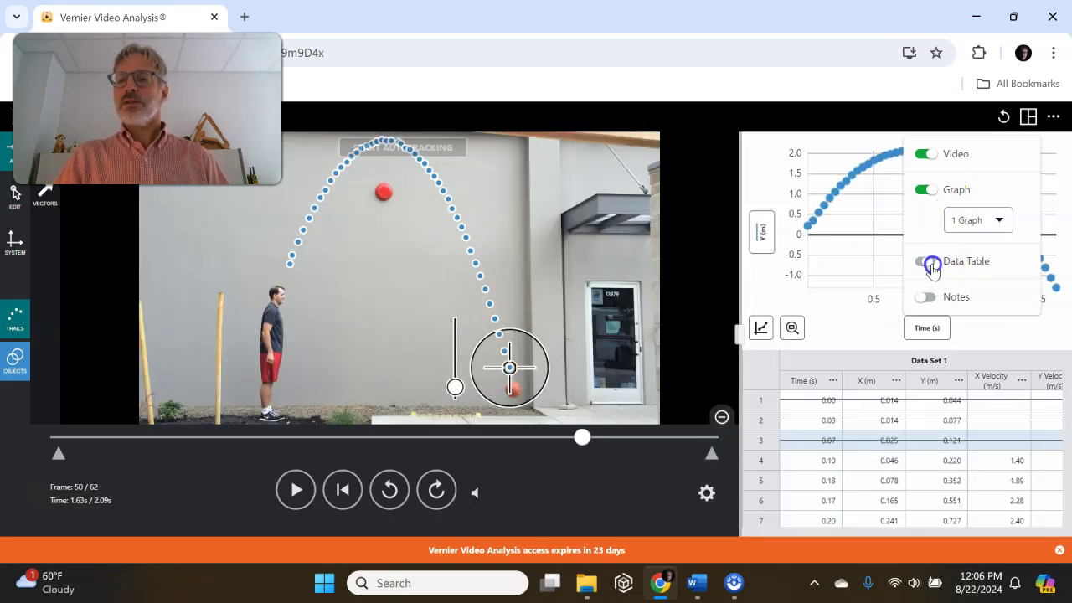
Replay the shot from the start to watch the tracked points and Y graph build, then exit replay
click(1005, 118)
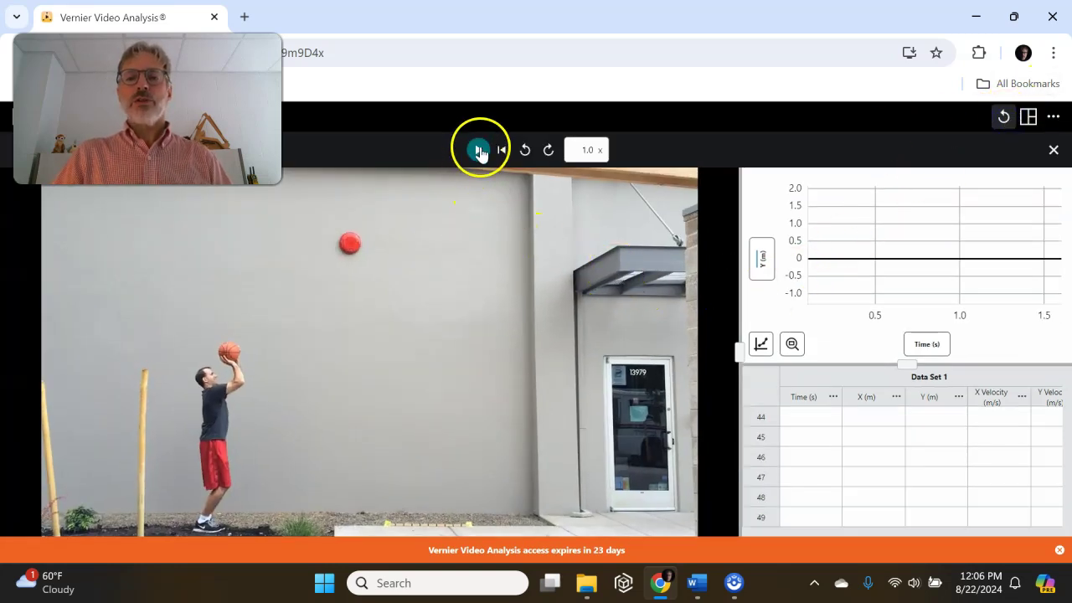
click(478, 150)
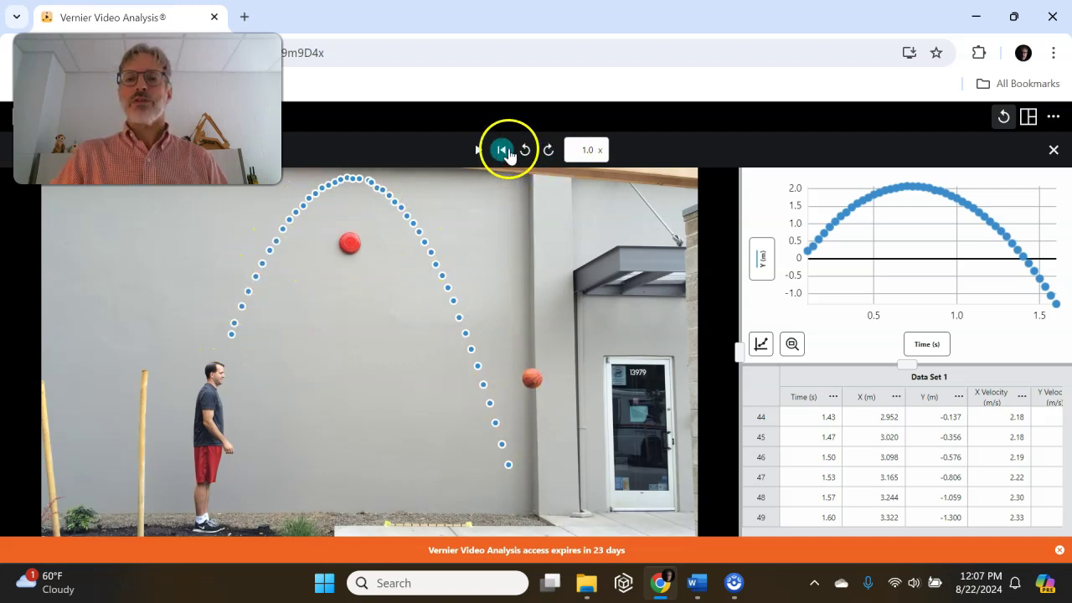
click(1004, 118)
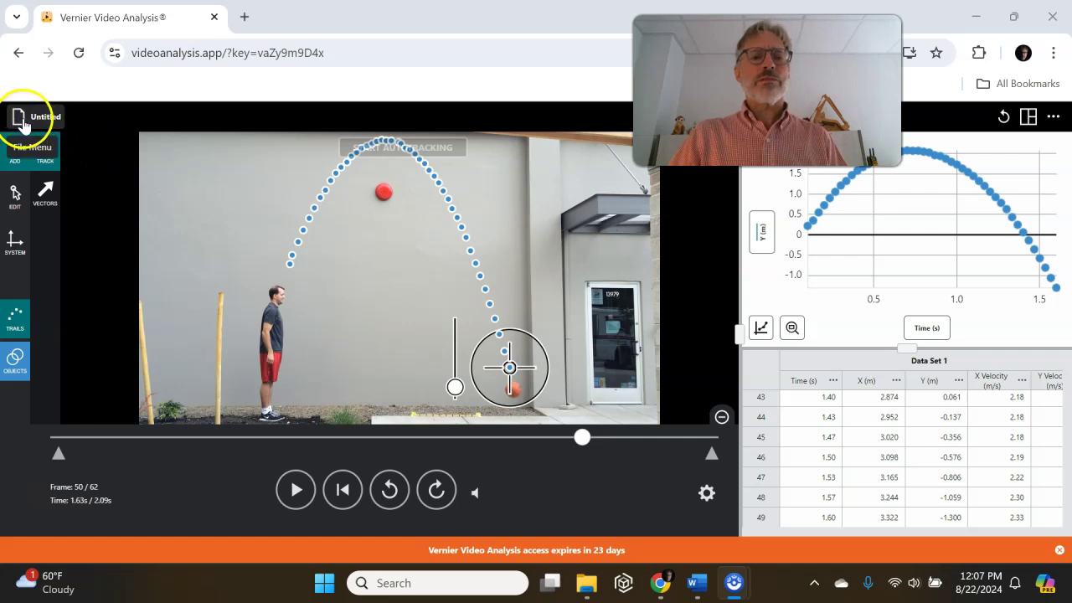
click(43, 120)
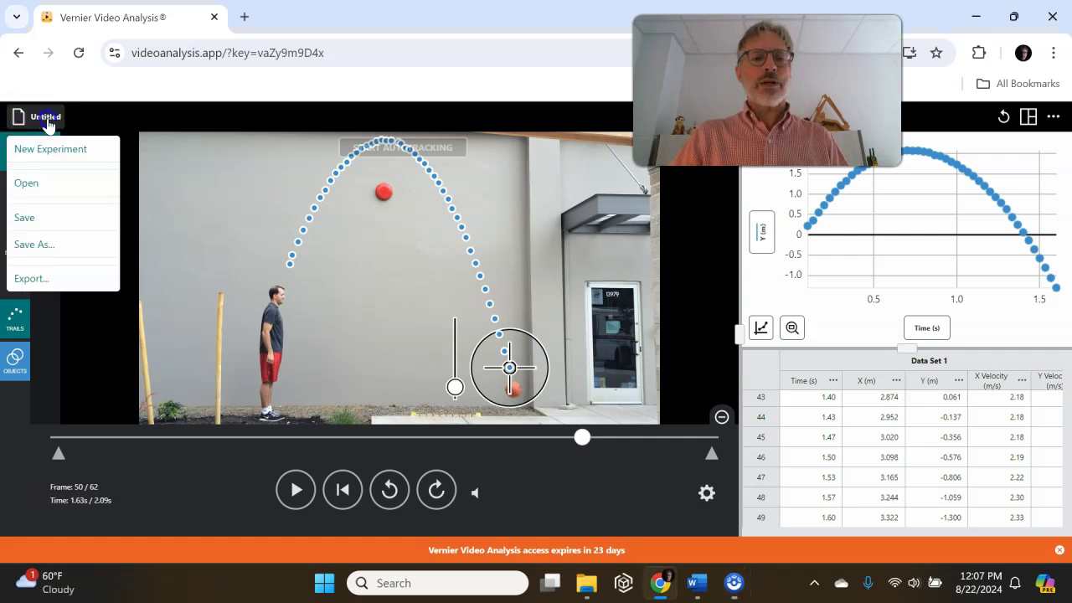
click(37, 246)
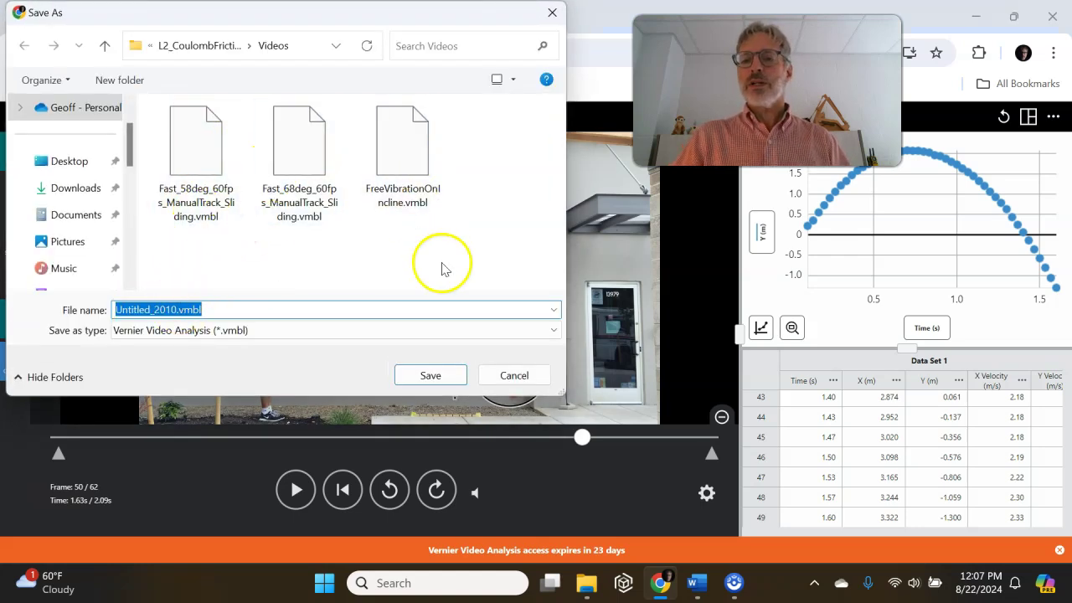
click(509, 377)
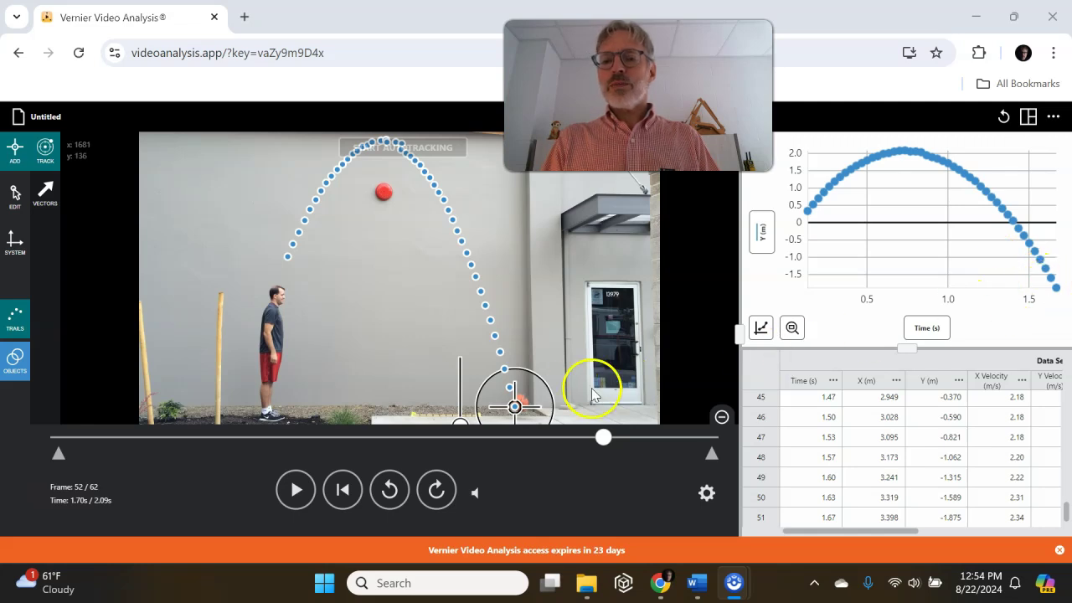
Drag the coordinate origin down to the ground at the shooter's feet
click(17, 241)
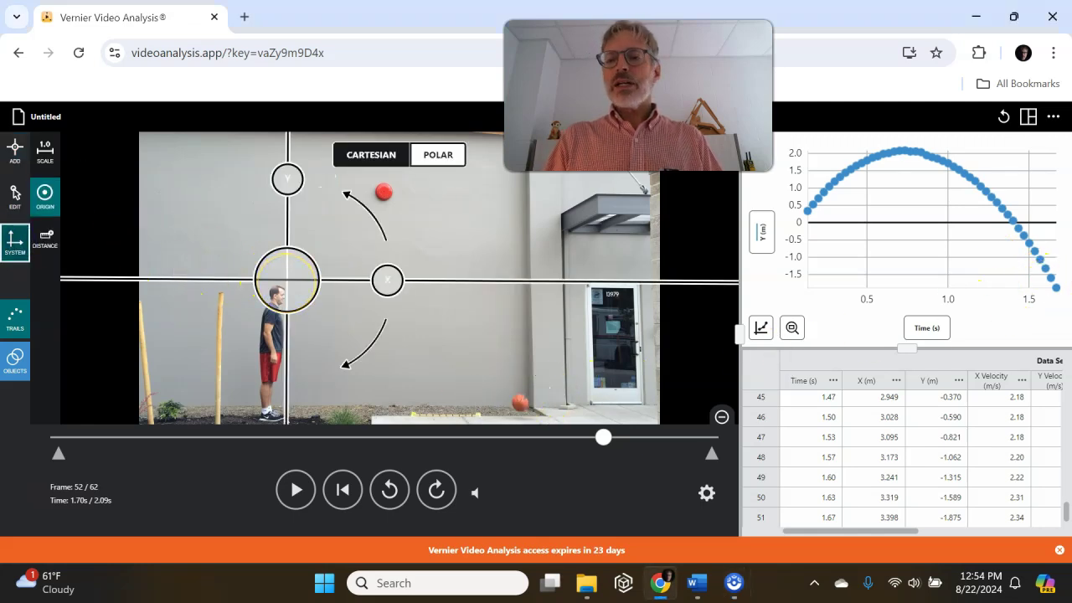
drag(288, 279, 288, 304)
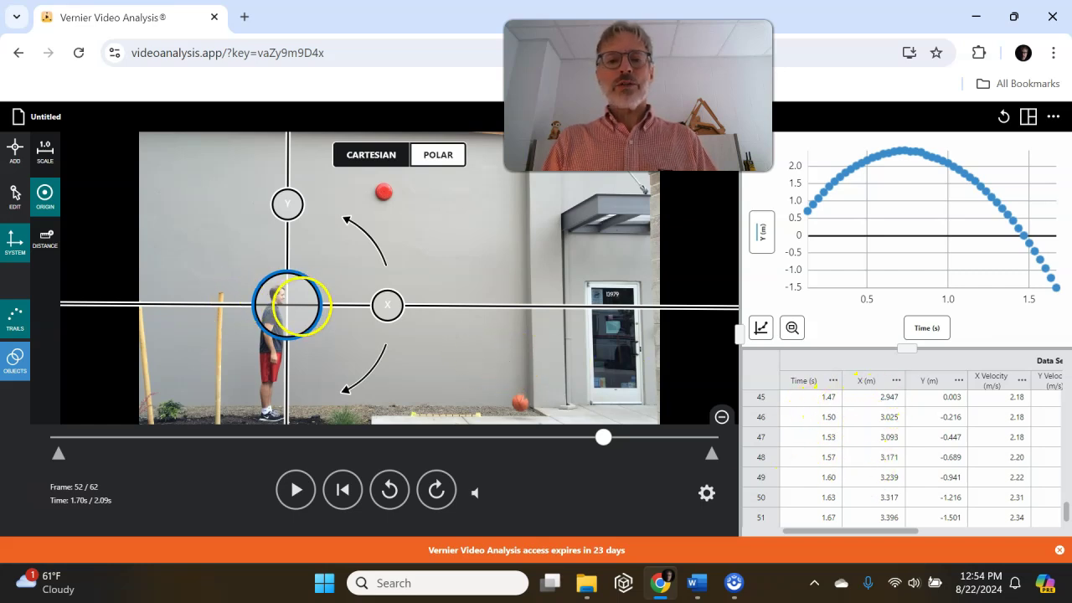
drag(300, 307, 301, 406)
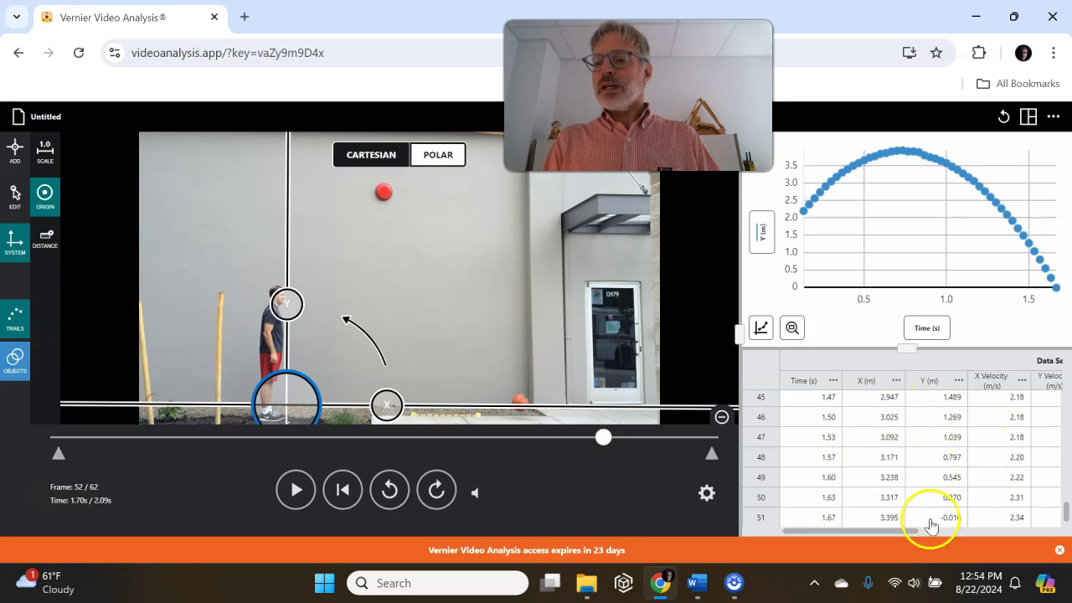
Switch the coordinate system to polar so the table gains r and θ columns
drag(909, 530, 966, 533)
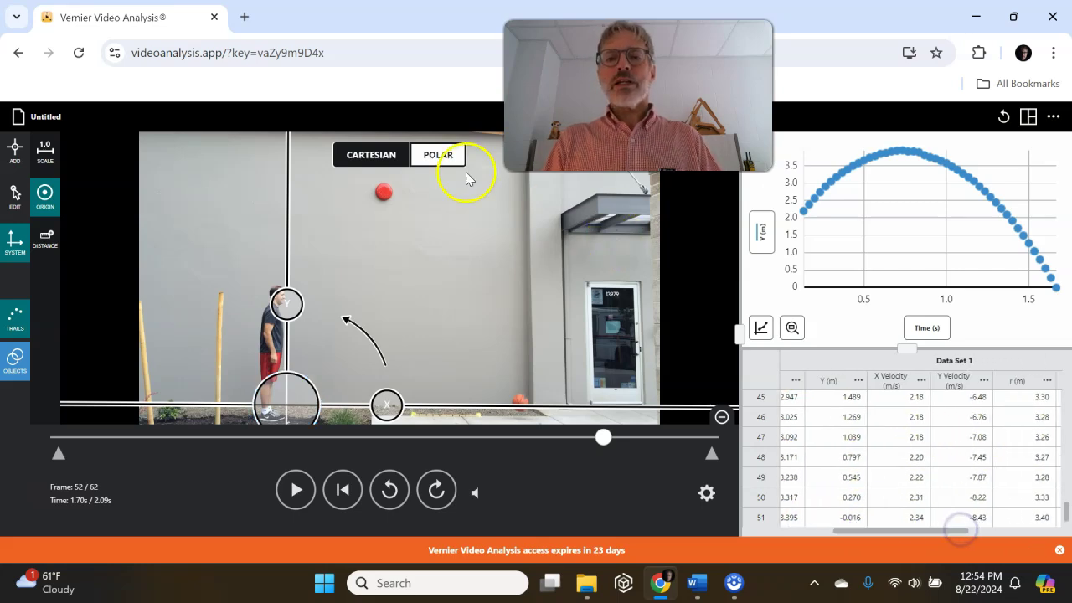
click(441, 156)
click(373, 157)
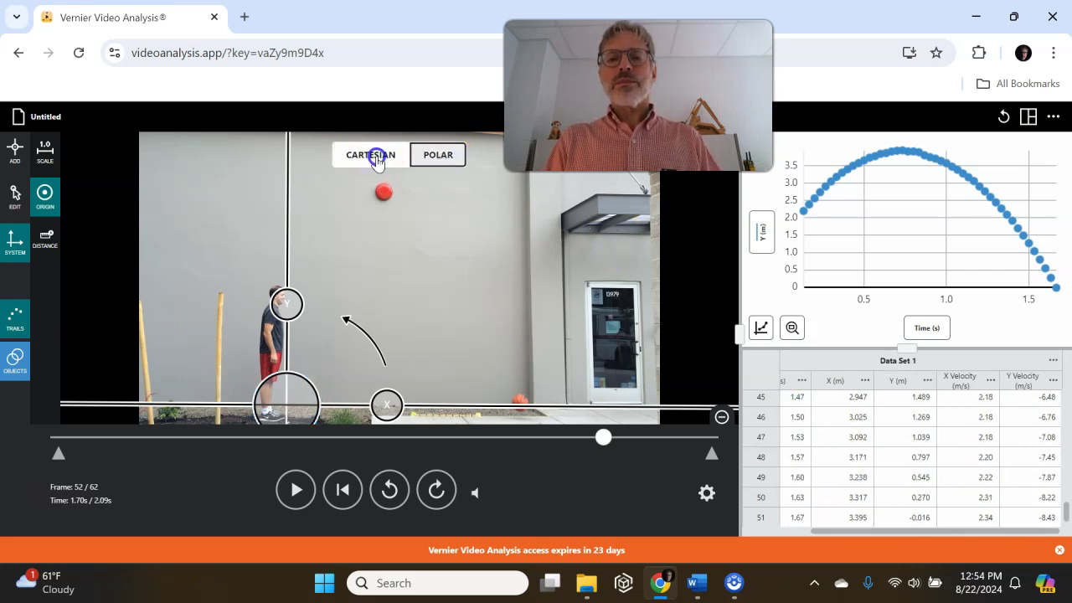
click(430, 159)
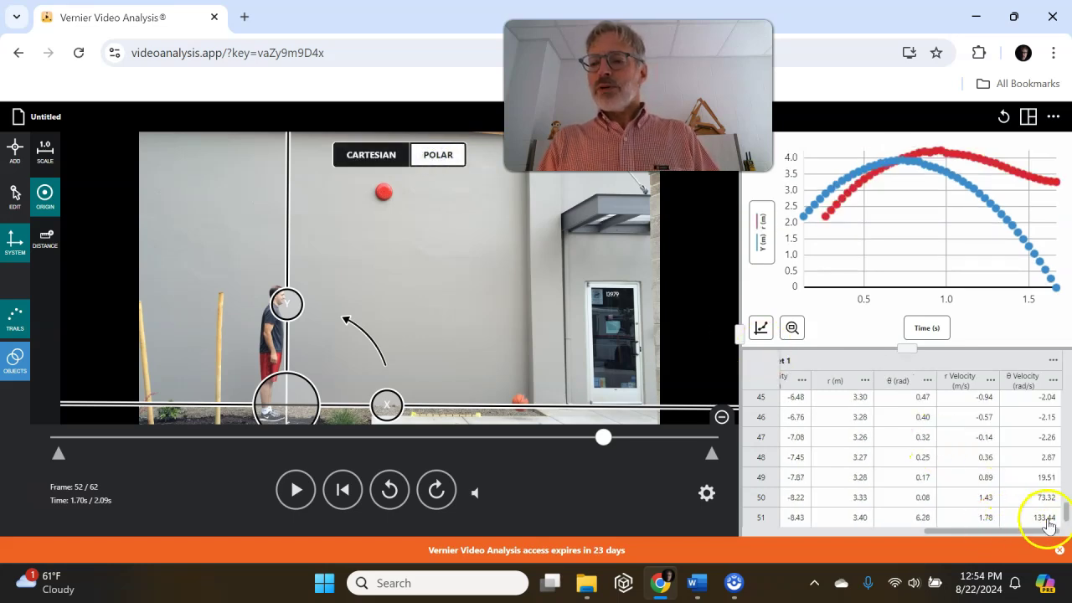
Scroll across the data table to review the r, θ and velocity columns
drag(1066, 514, 1057, 529)
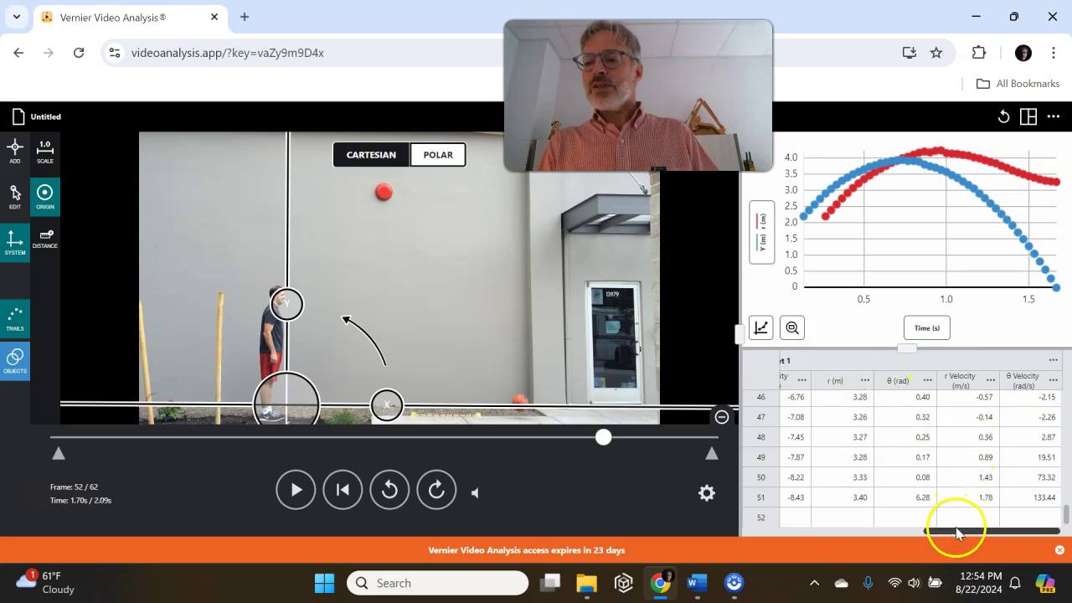
drag(958, 530, 924, 531)
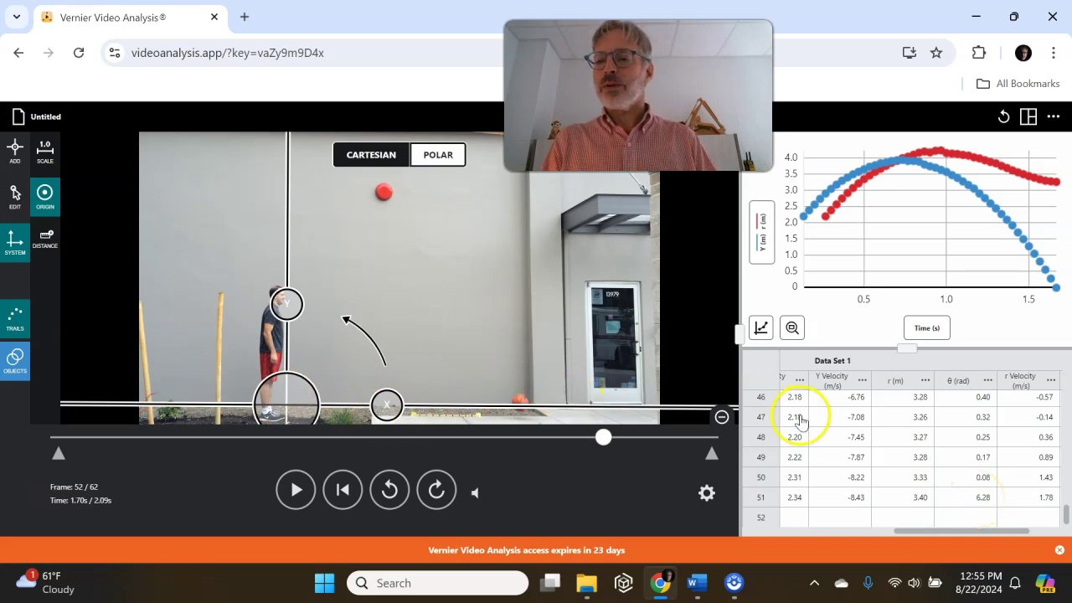
drag(922, 536, 797, 536)
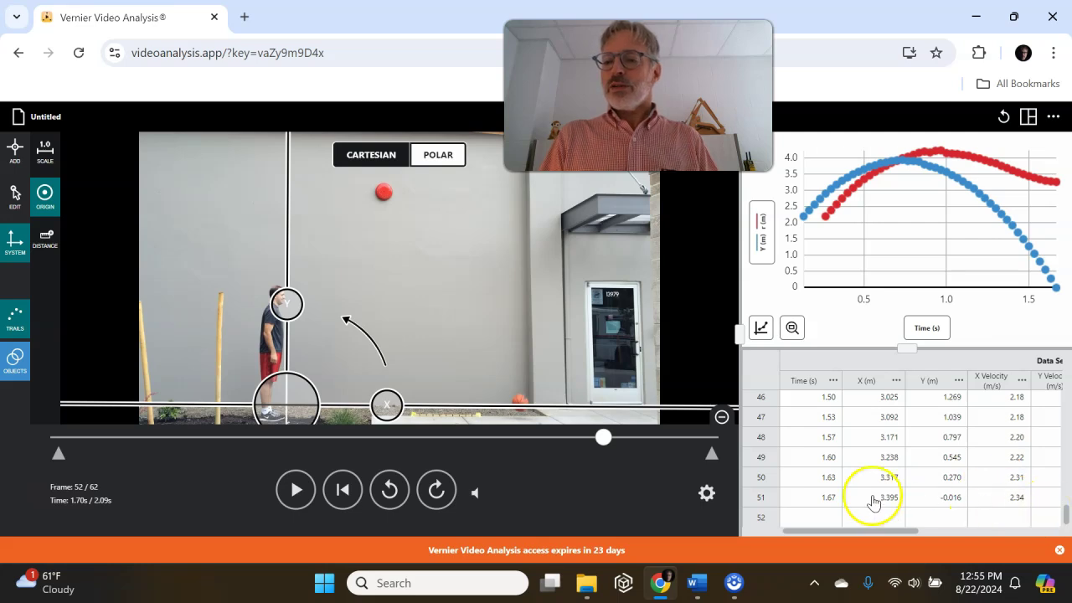
Select table rows 26–32 for their options, then raise the origin to the shooter's waist height
click(763, 501)
drag(762, 501, 750, 367)
click(763, 425)
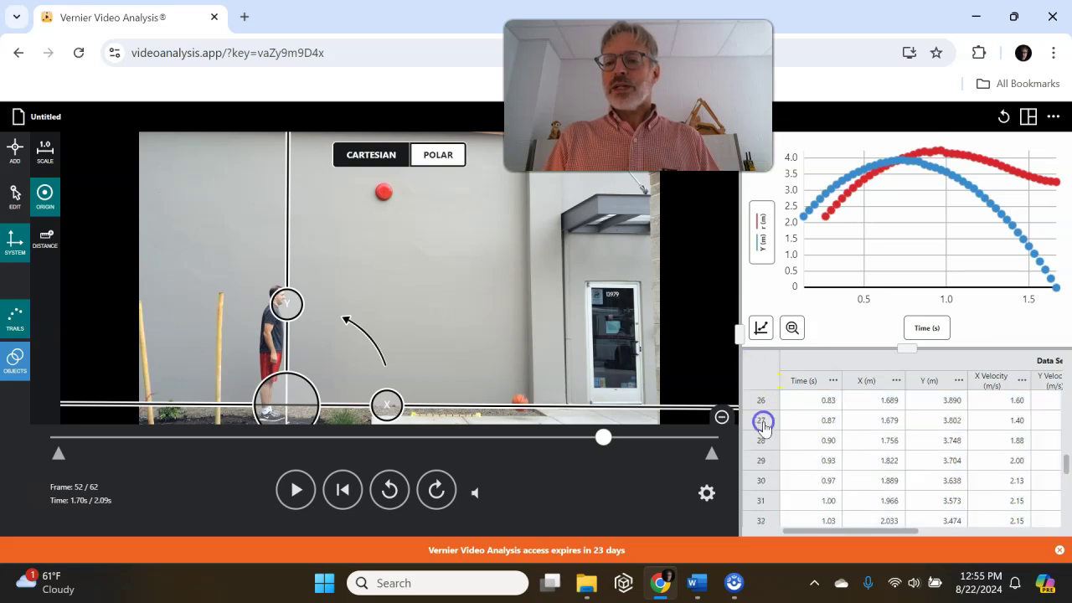
drag(770, 506, 762, 391)
right_click(802, 421)
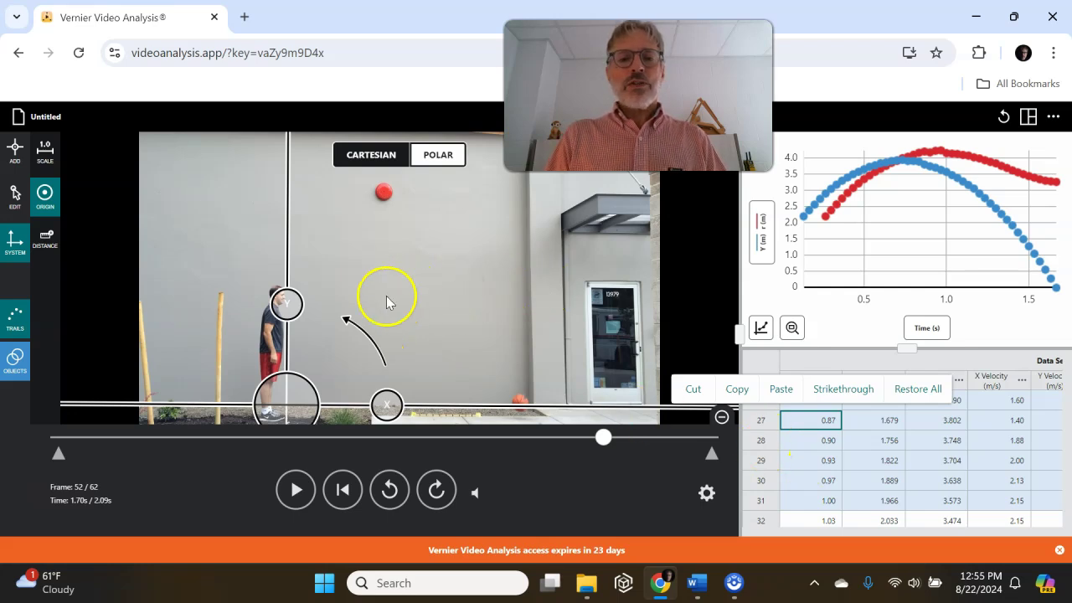
drag(289, 400, 333, 331)
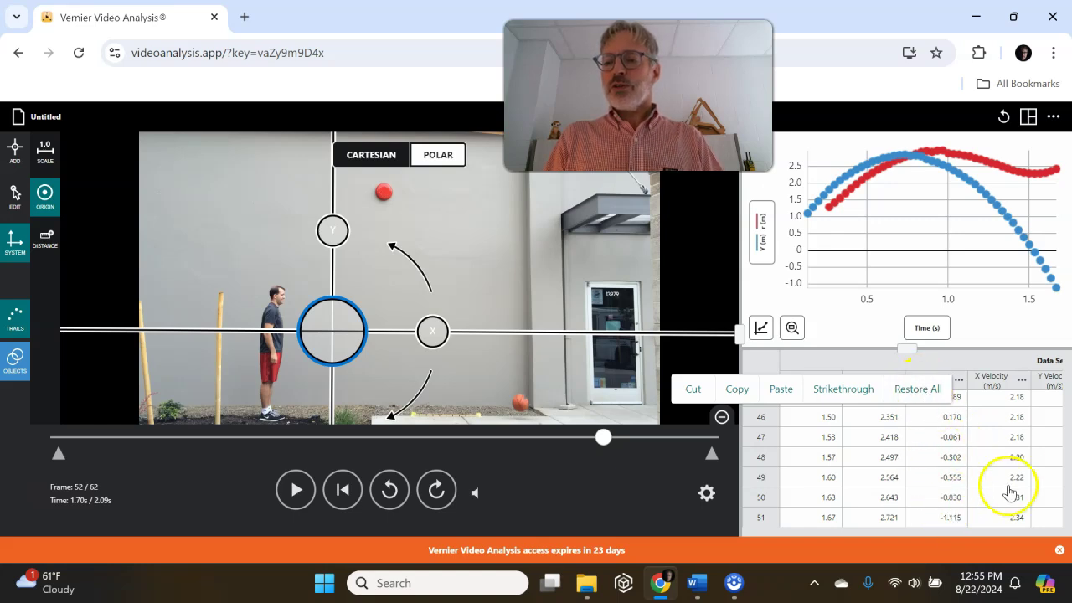
Restore all hidden table columns and scroll across the data table
click(1060, 419)
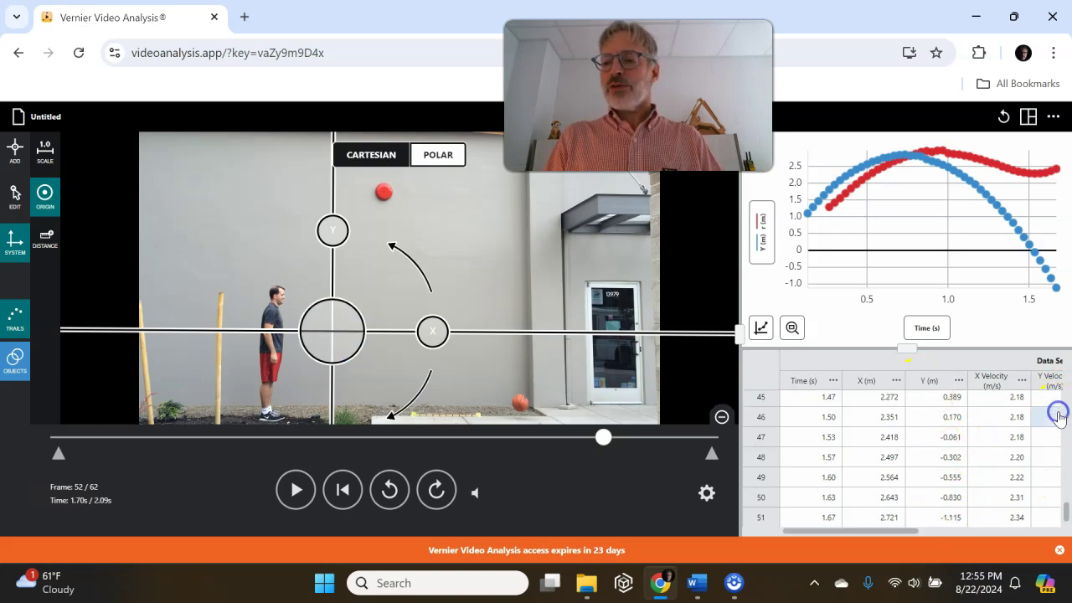
drag(1067, 511, 1060, 381)
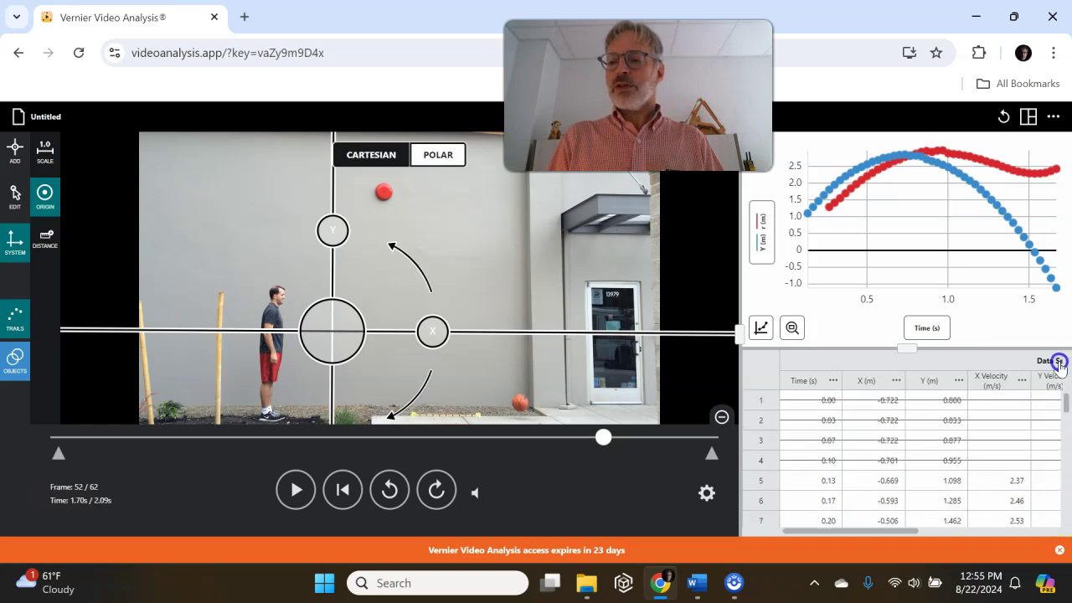
right_click(916, 421)
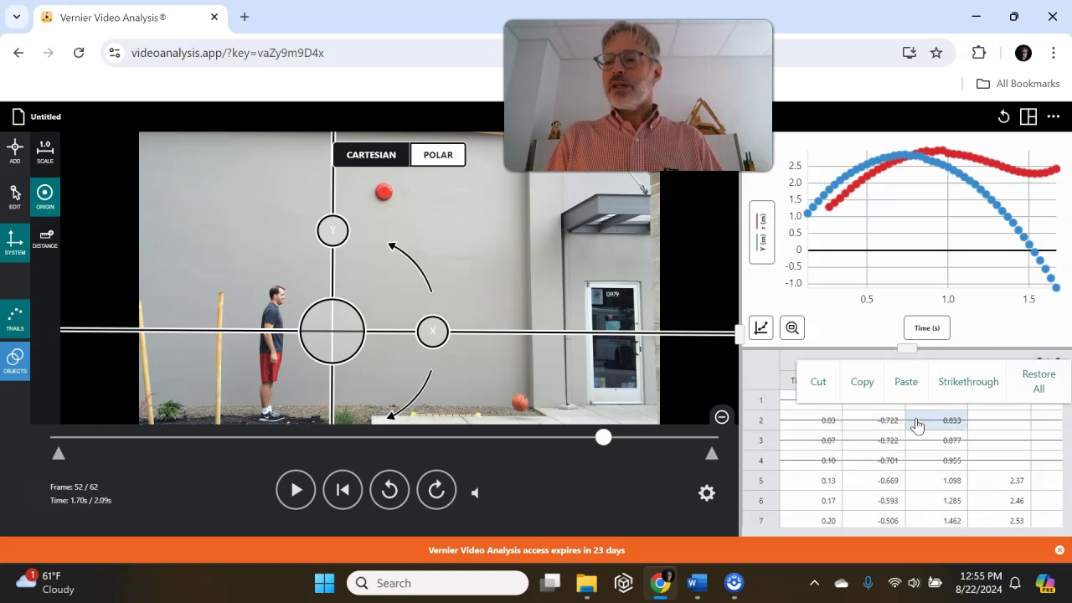
click(1039, 383)
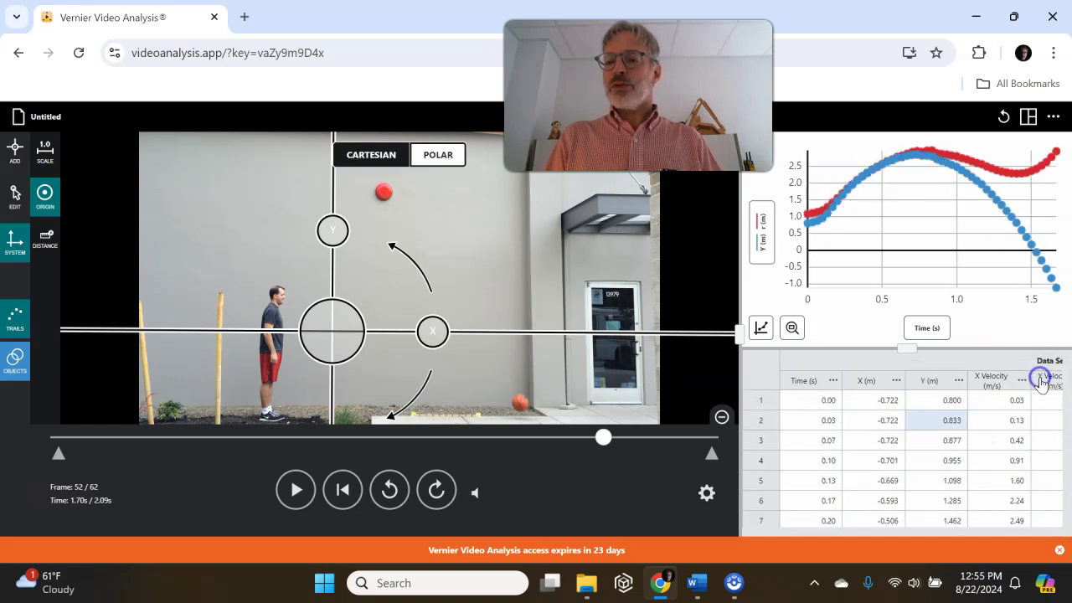
click(818, 414)
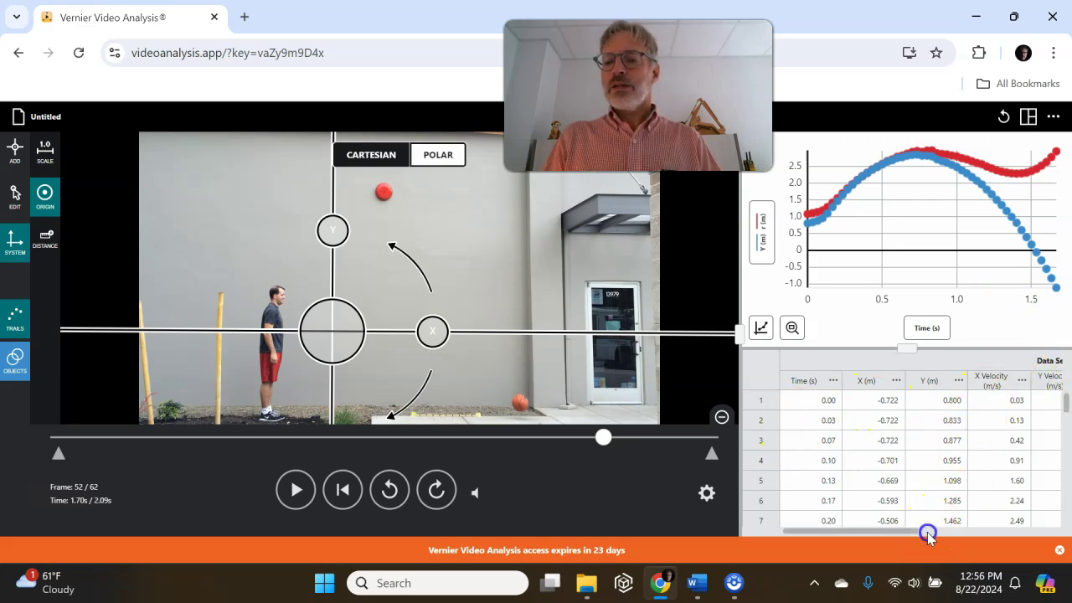
drag(922, 531, 1054, 524)
click(1066, 356)
click(913, 530)
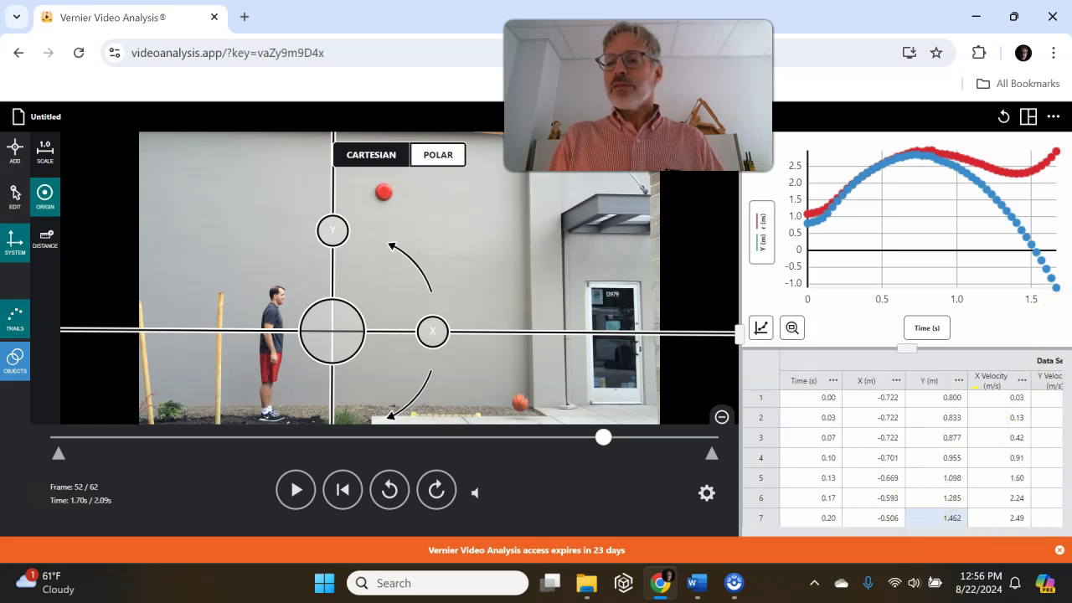
click(1019, 500)
scroll(1011, 533, right, 5)
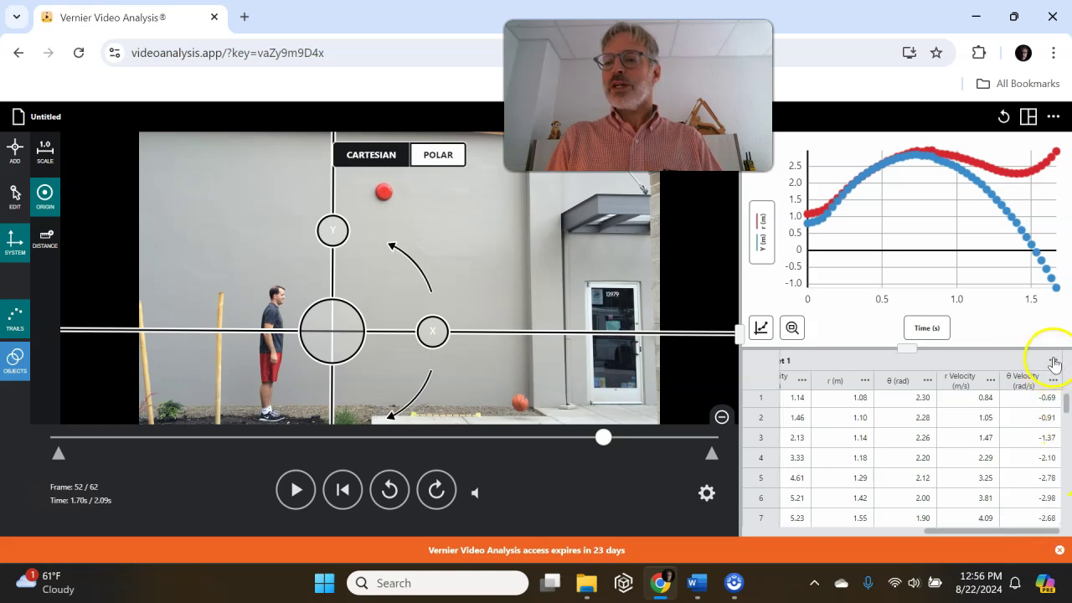
Delete Data Set 1 from its ⋯ menu and confirm the deletion
click(1054, 362)
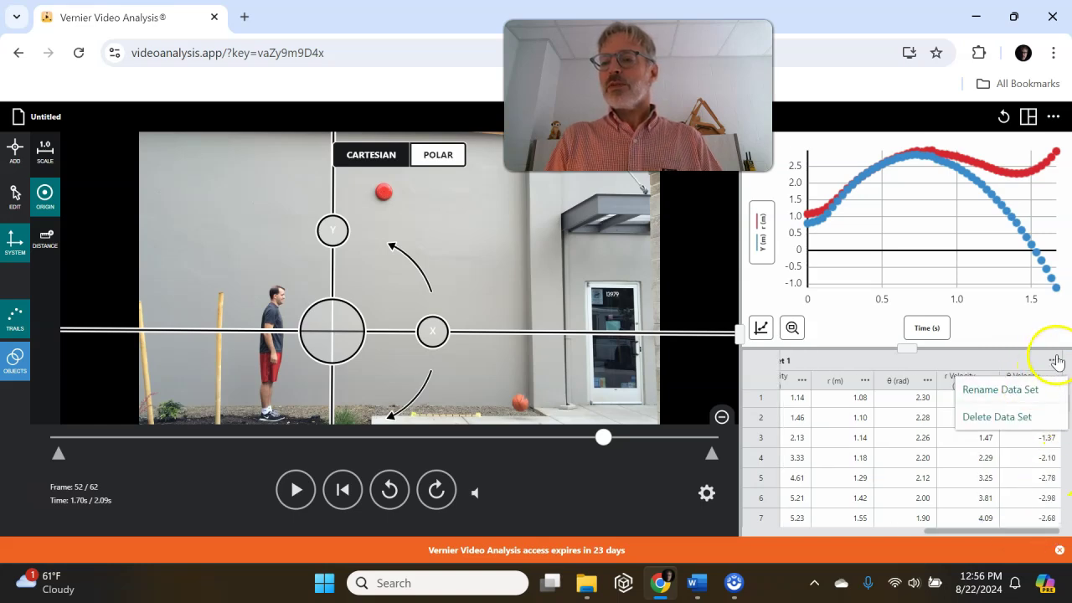
click(995, 418)
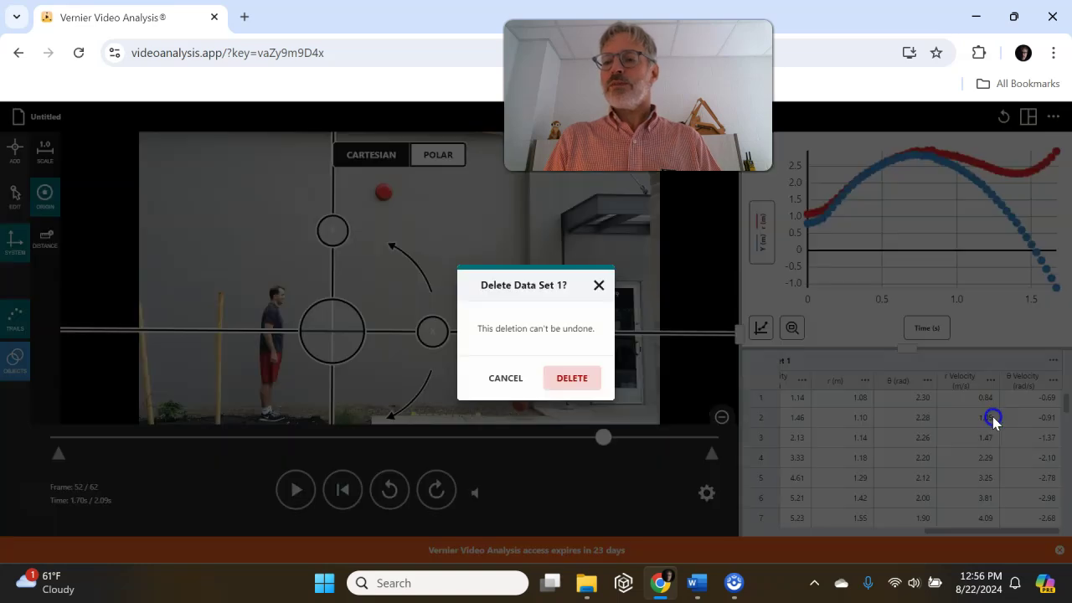
click(572, 381)
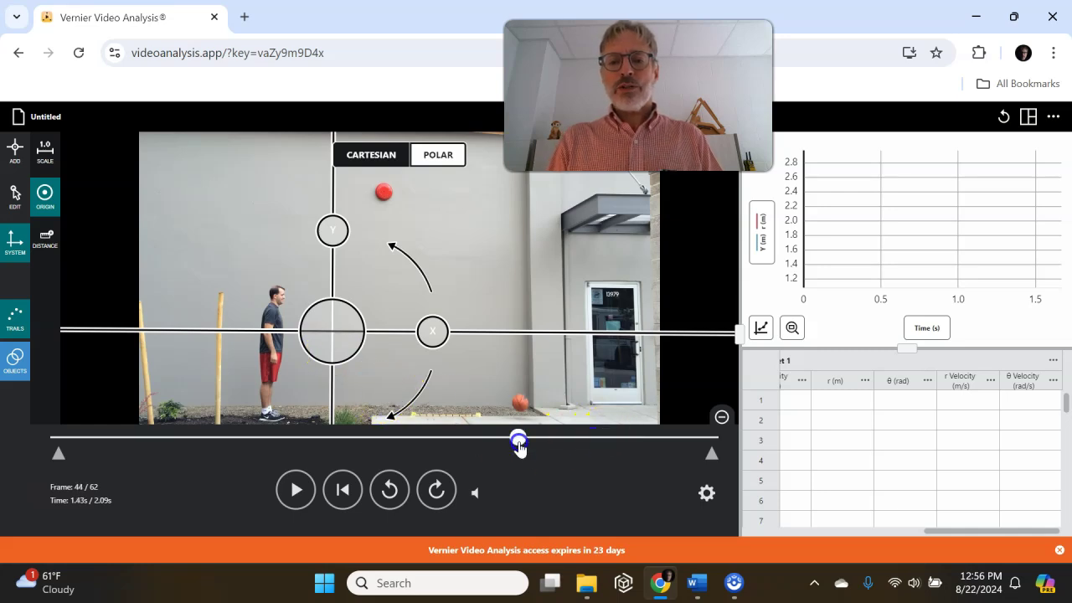
Rewind the video to frame 1 of 62 with the slider and frame-step buttons
drag(515, 447, 143, 438)
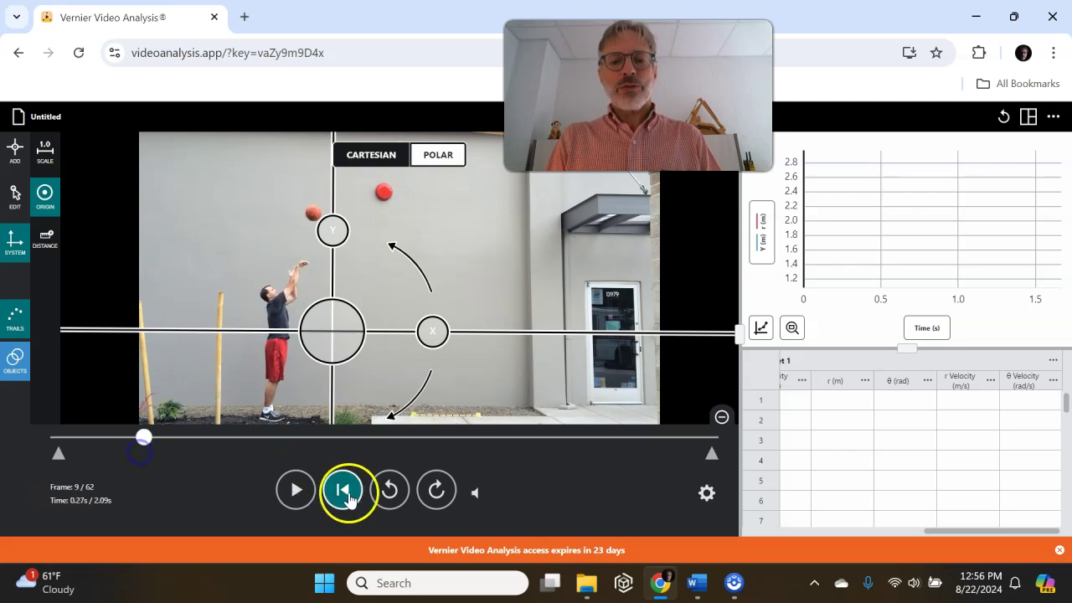
click(388, 500)
click(435, 491)
click(391, 498)
click(134, 438)
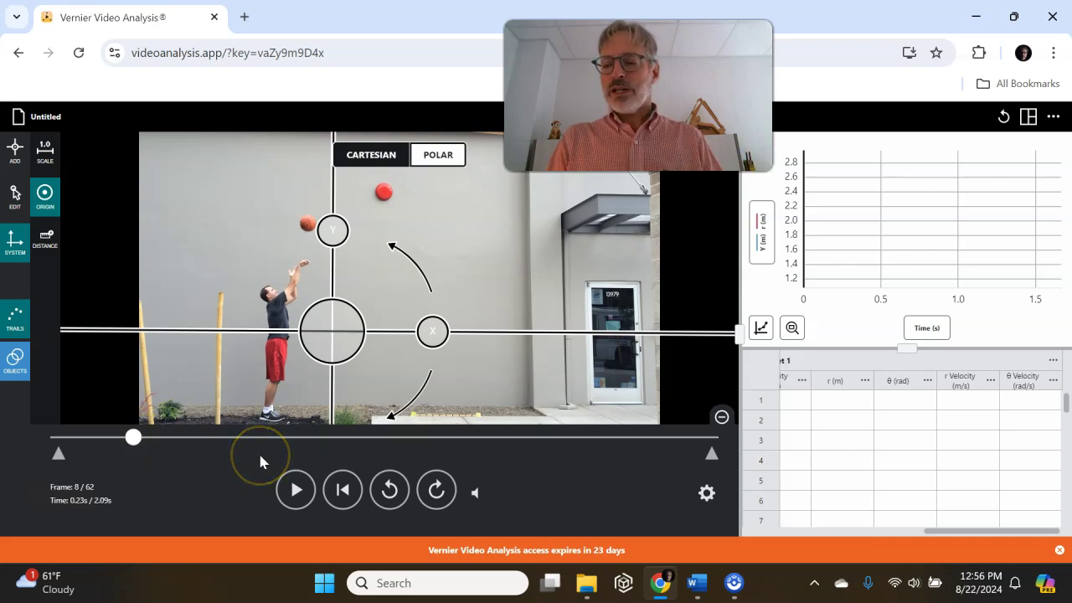
click(390, 494)
click(436, 491)
click(397, 495)
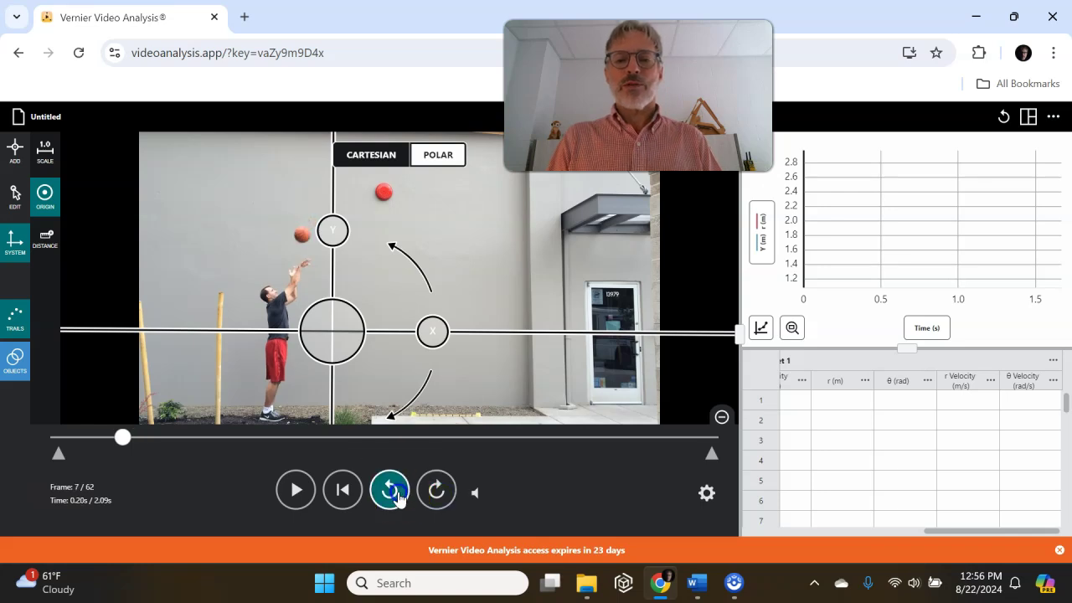
drag(128, 436, 32, 446)
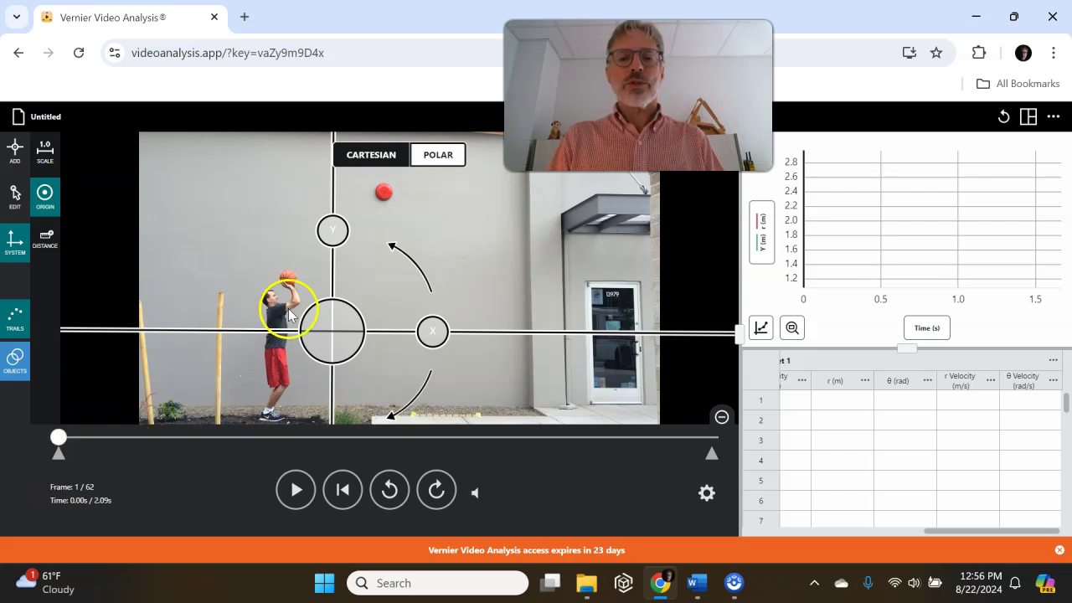
Place the origin on the ball, switch to Cartesian data, and choose ADD > TRACK
drag(339, 345, 292, 287)
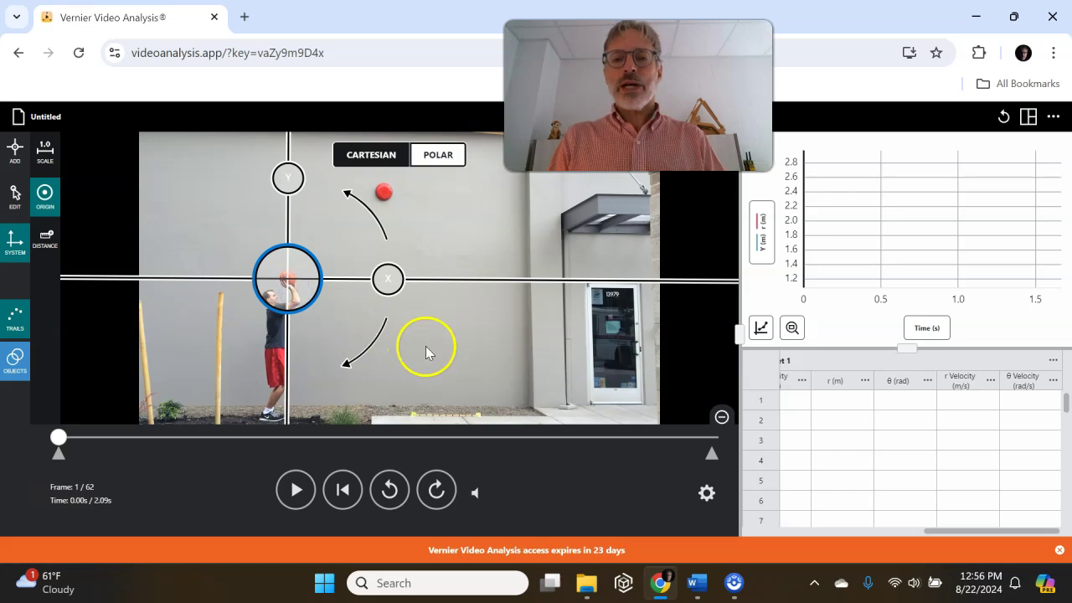
click(381, 153)
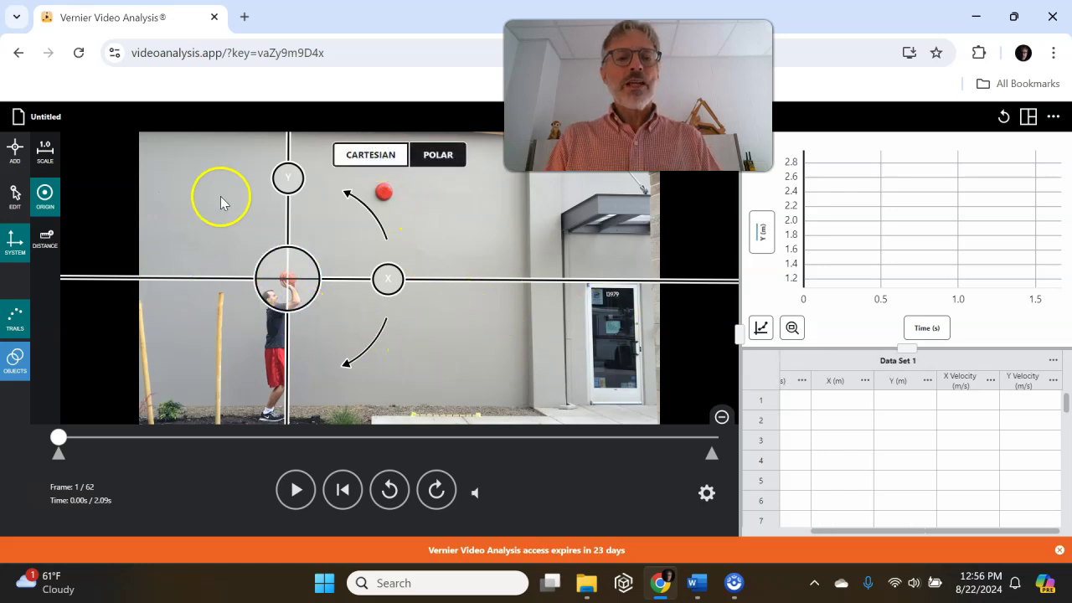
click(16, 152)
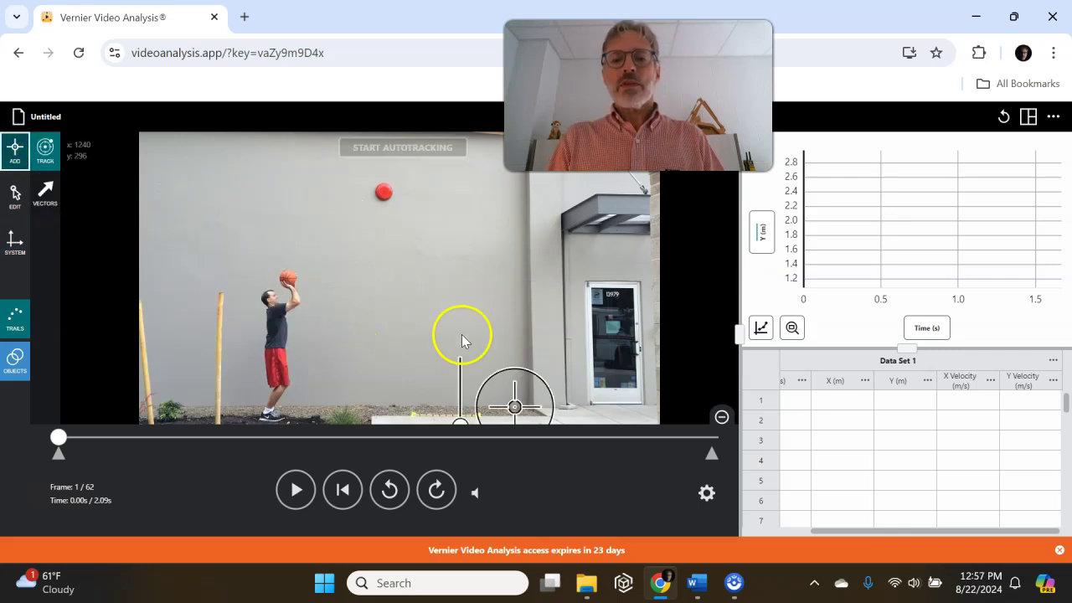
click(48, 159)
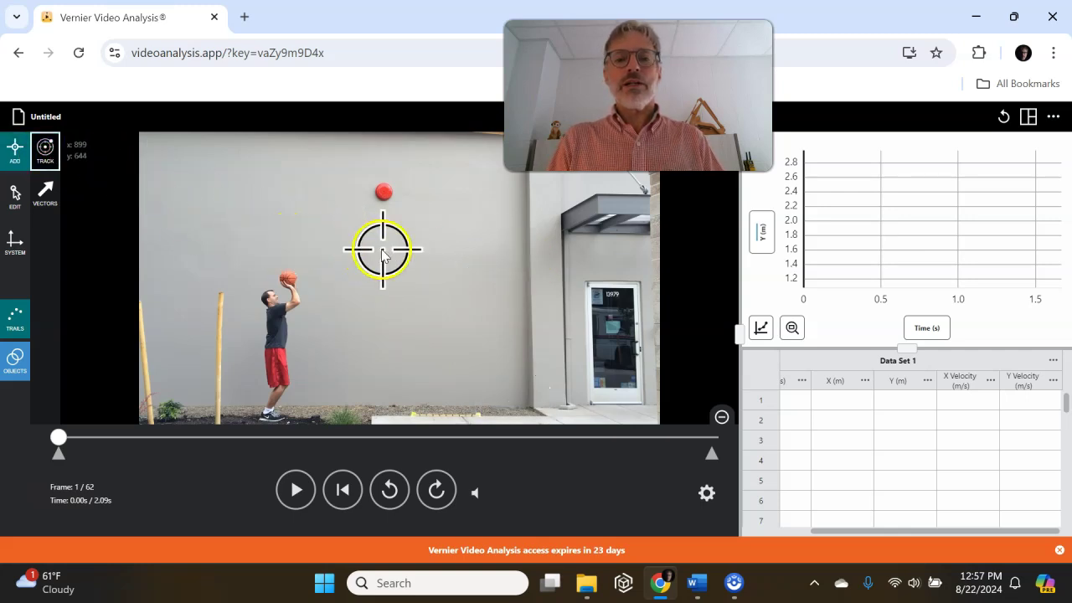
Mark the ball's centre in frames 1 through 7, reaching y = 0.648 m at 0.20 s
click(289, 278)
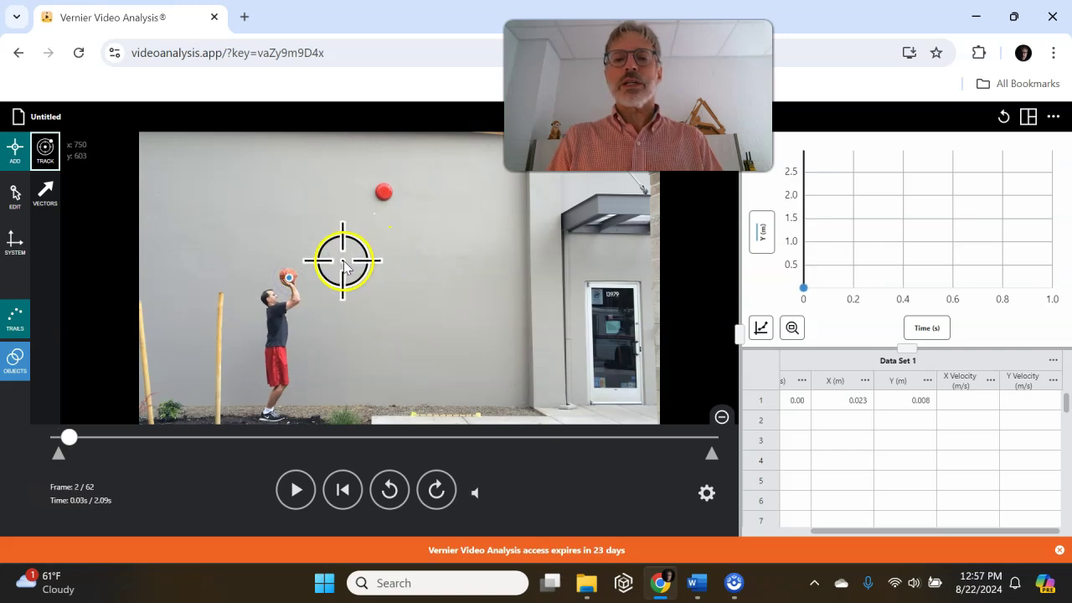
click(289, 276)
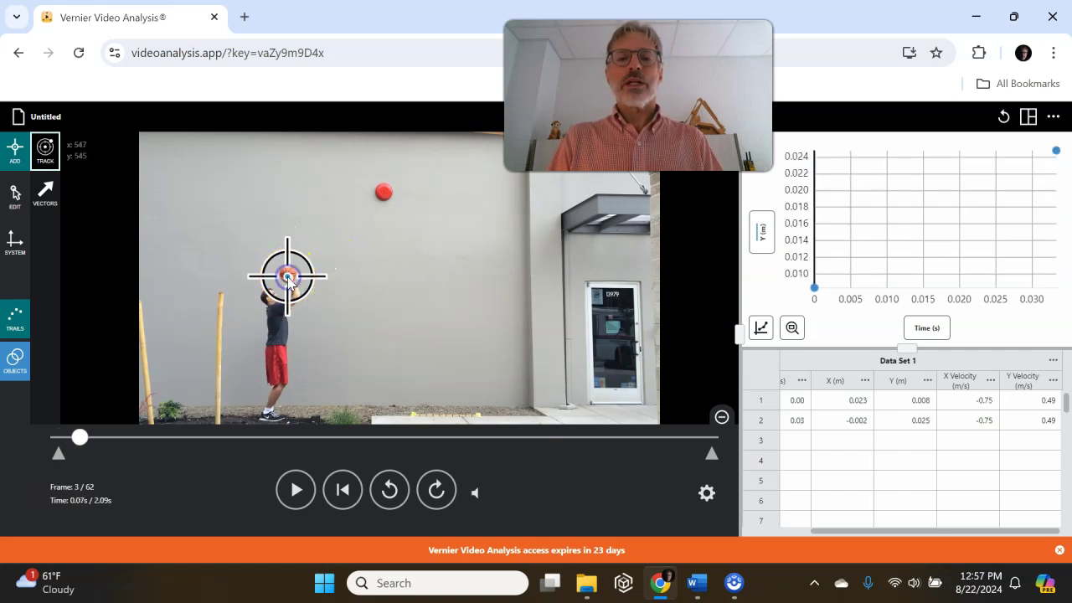
click(290, 277)
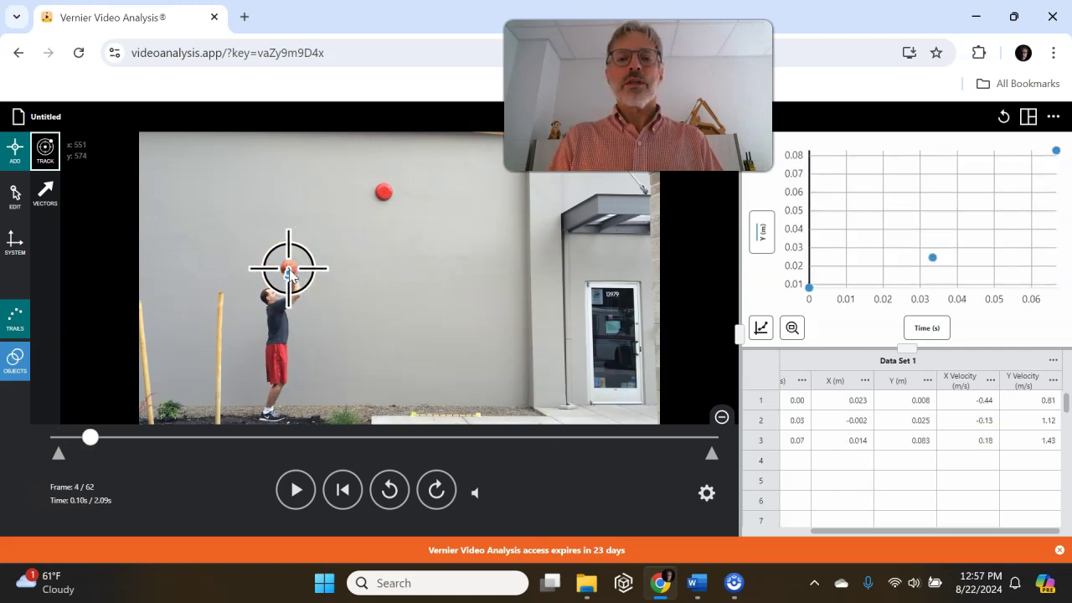
click(290, 270)
click(291, 258)
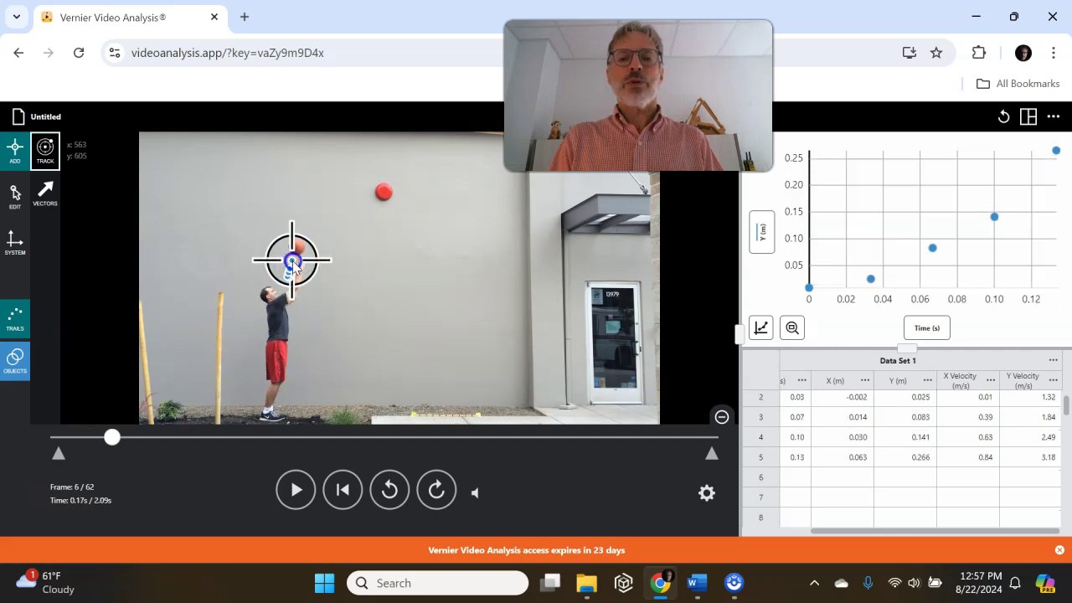
click(295, 250)
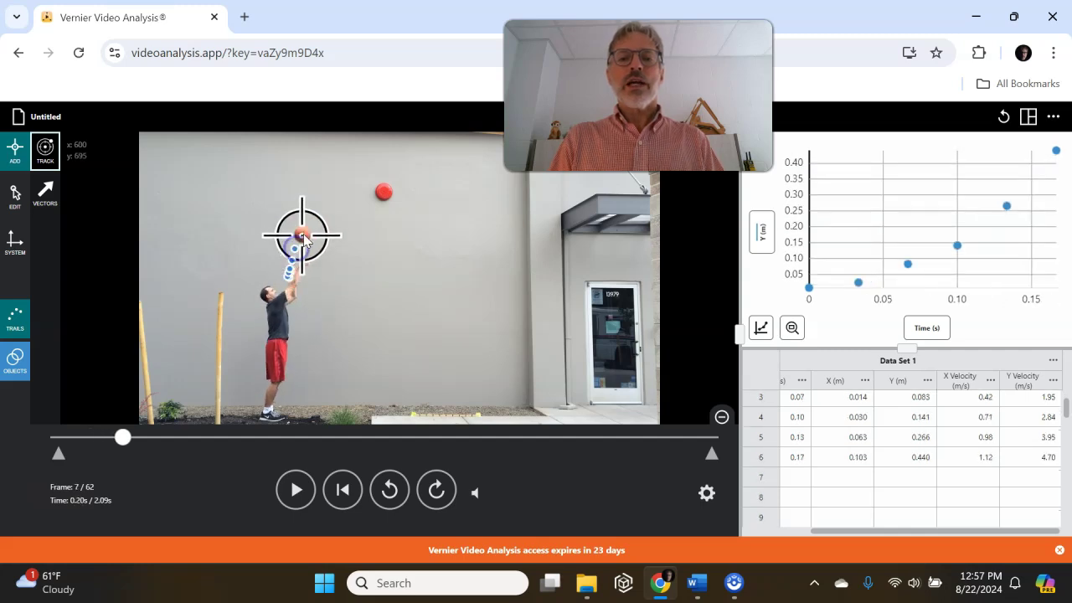
click(302, 235)
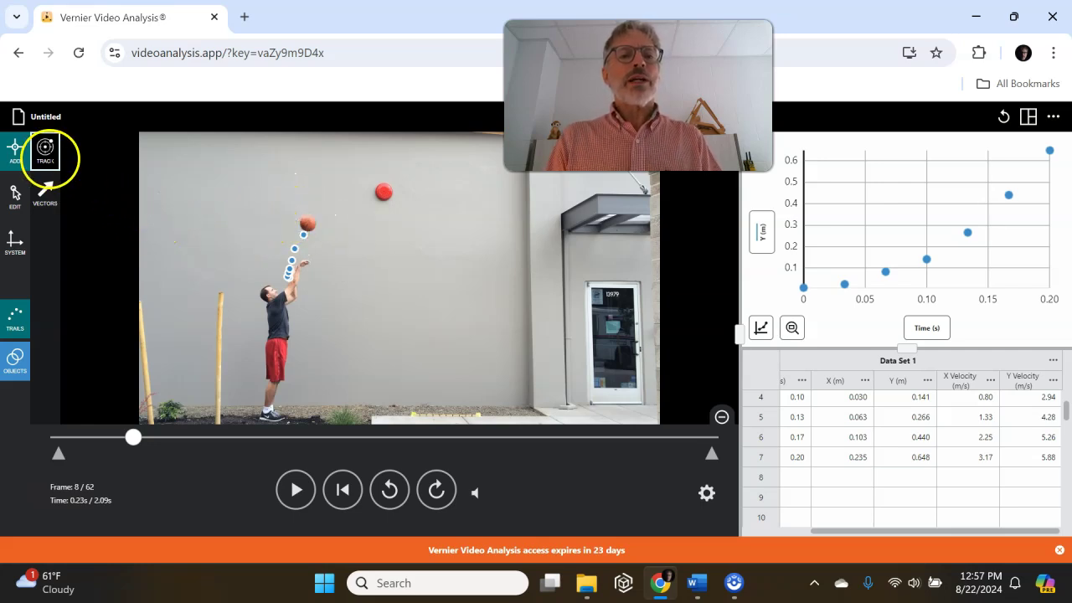
Set the autotracking target on the ball and autotrack its rising arc to 0.67 s
right_click(45, 154)
click(42, 153)
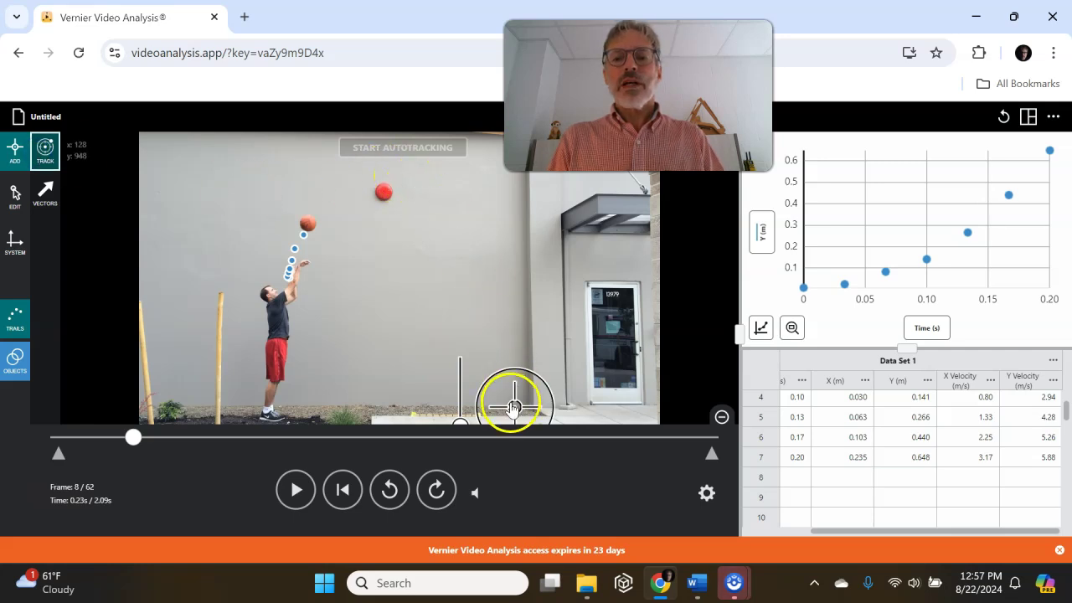
drag(514, 407, 308, 225)
click(424, 149)
click(409, 156)
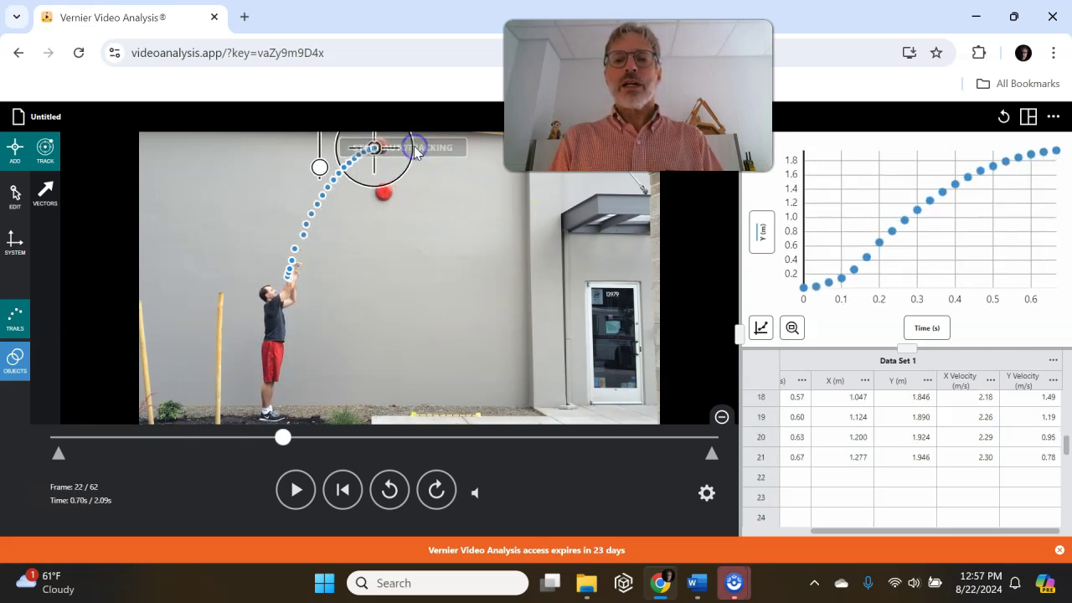
Mark the ball by hand in three more frames, extending the data to row 24 at 0.77 s
click(57, 155)
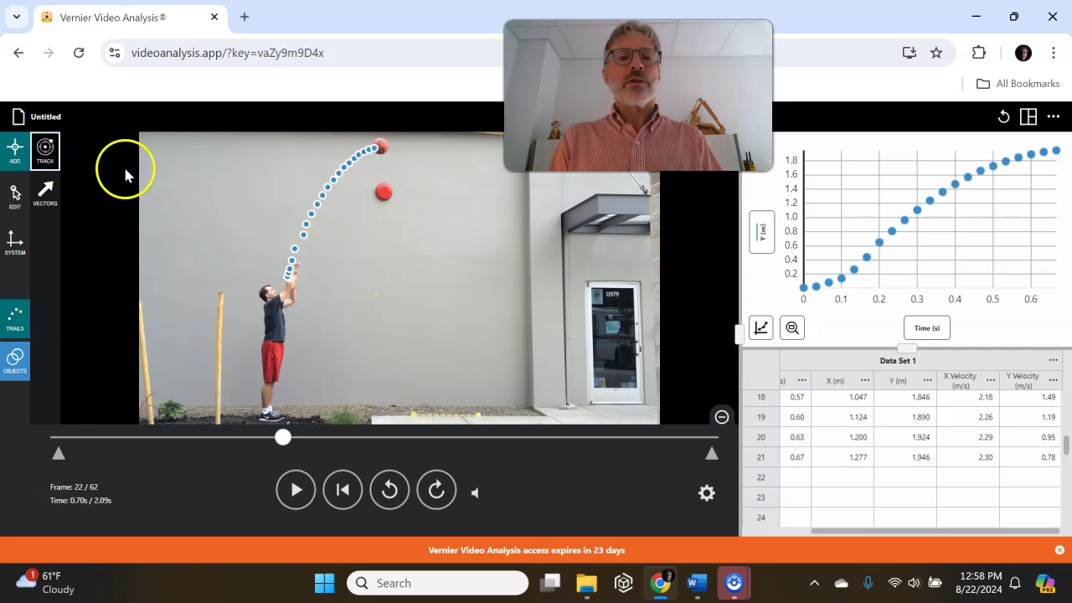
click(385, 148)
click(388, 148)
click(391, 148)
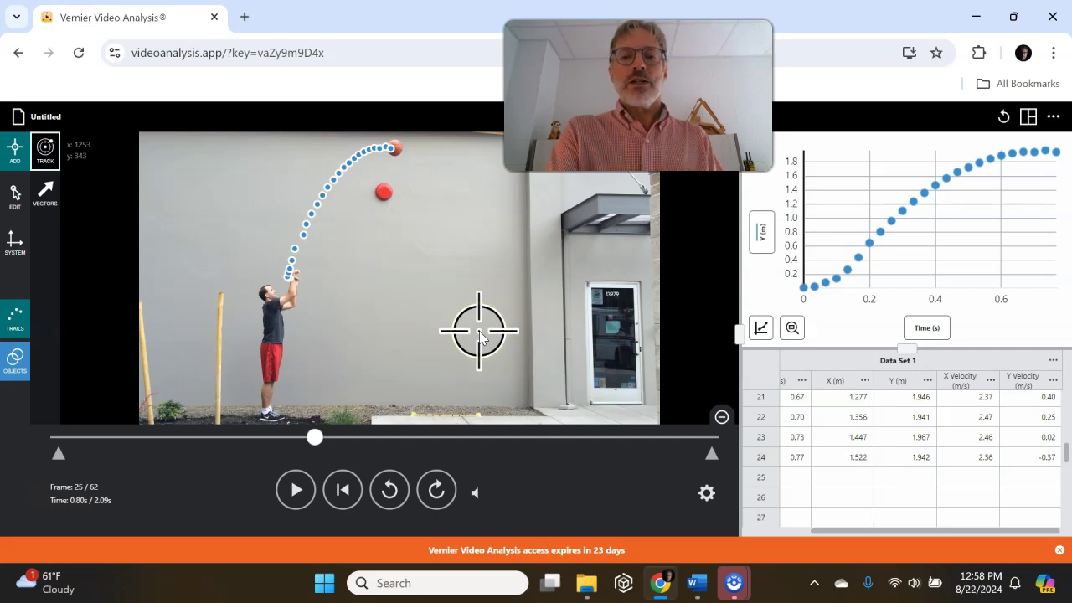
Zoom in and mark the ball in three frames past the peak, ending at y = 1.895 m
scroll(472, 182, up, 3)
drag(394, 251, 358, 341)
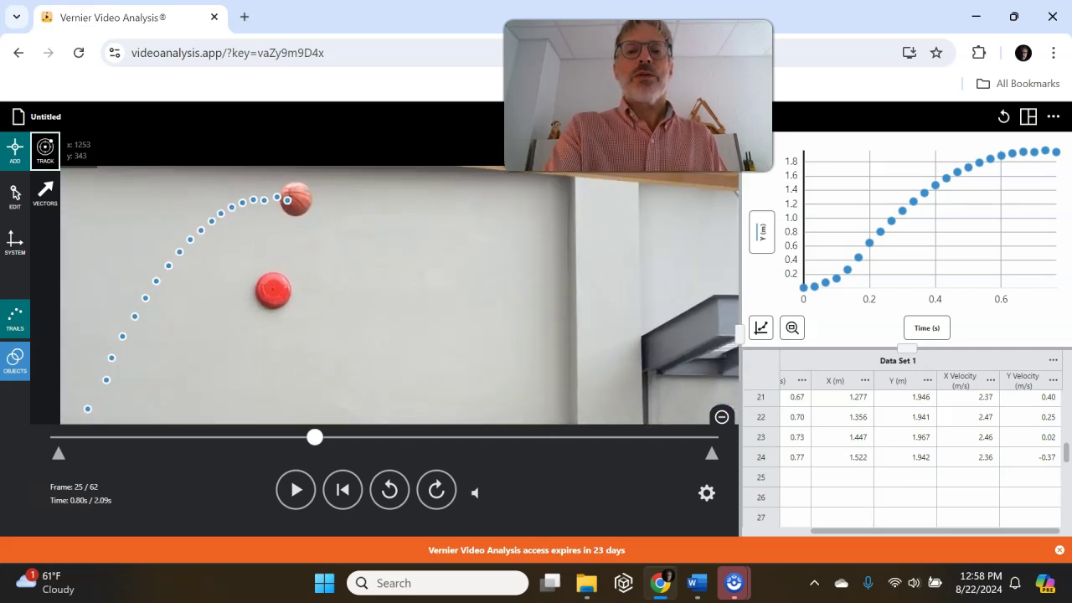
click(298, 201)
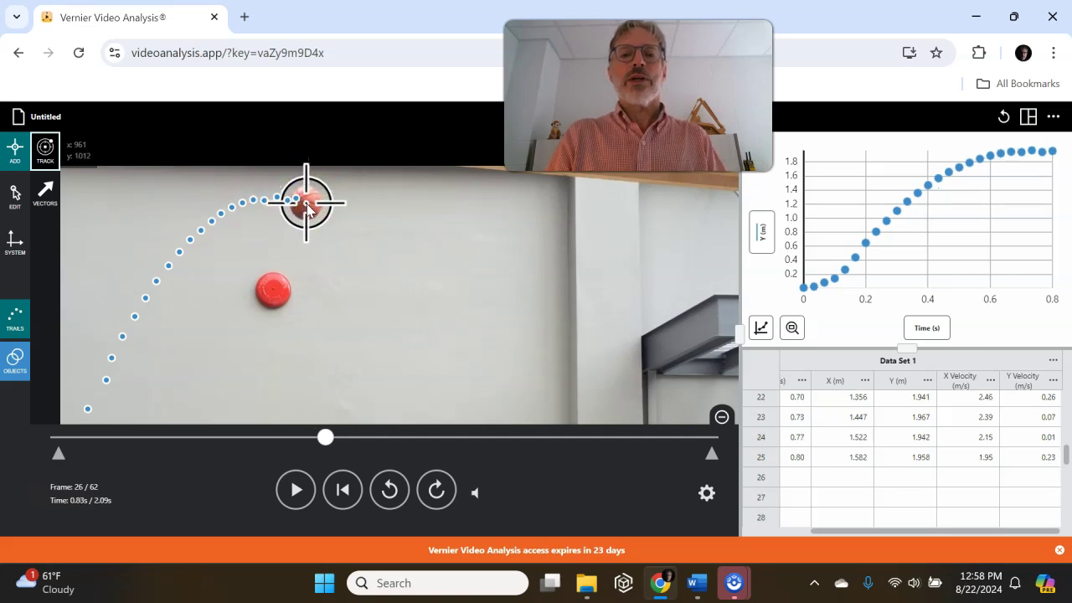
click(309, 203)
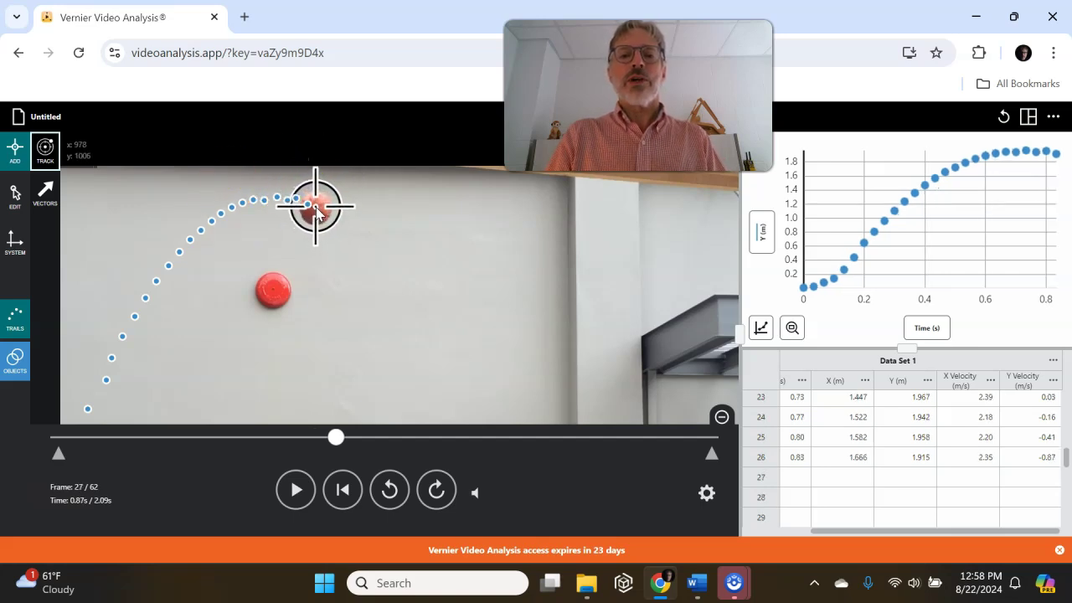
click(315, 209)
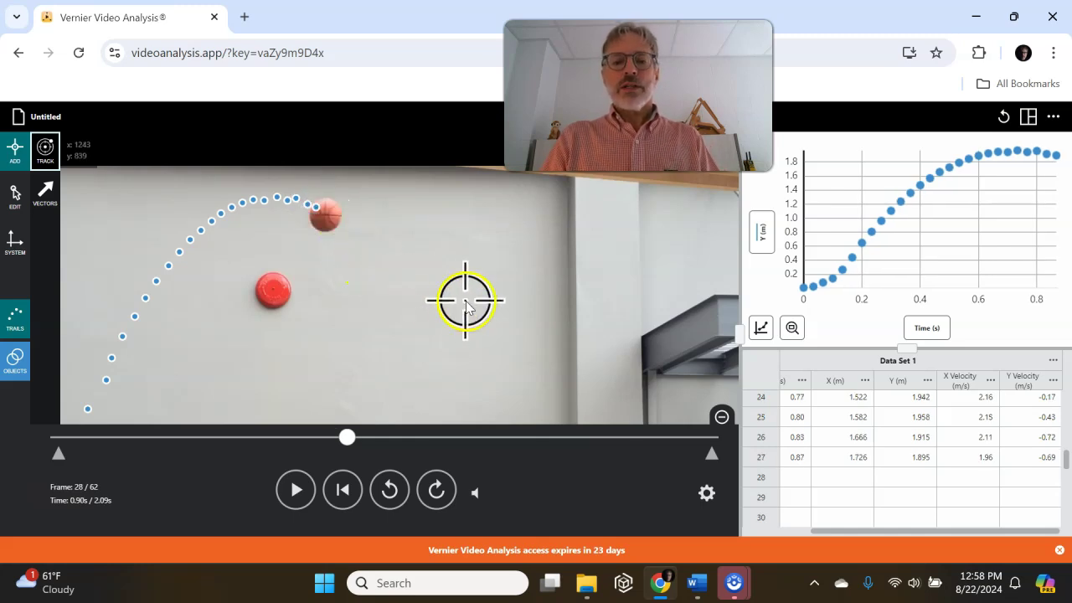
scroll(467, 307, down, 3)
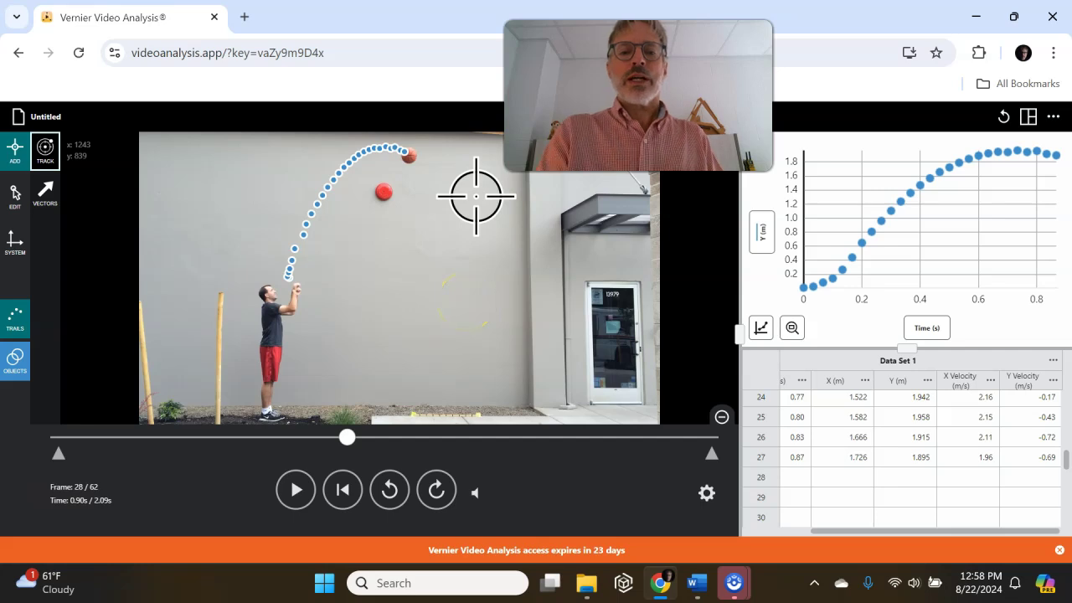